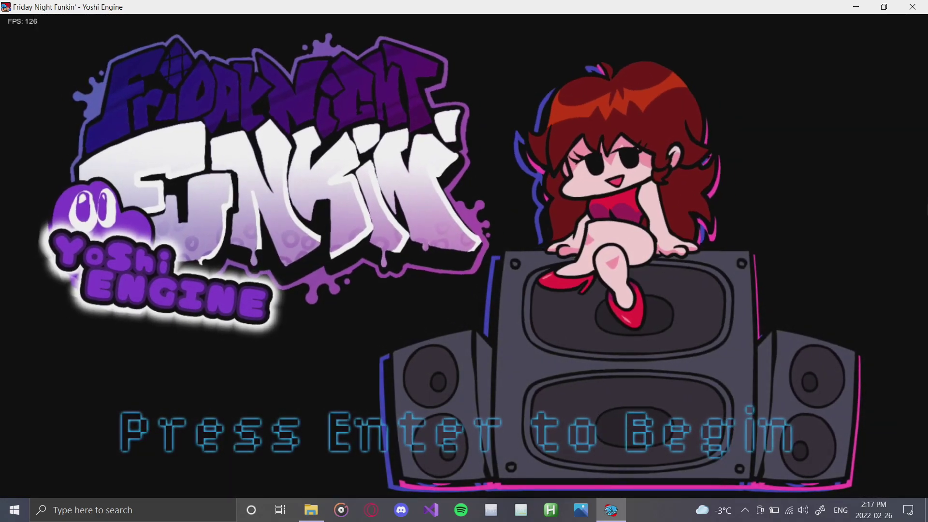
# Step: Leave the title screen and move the main menu selection to Free Play and back
pyautogui.press('Return')
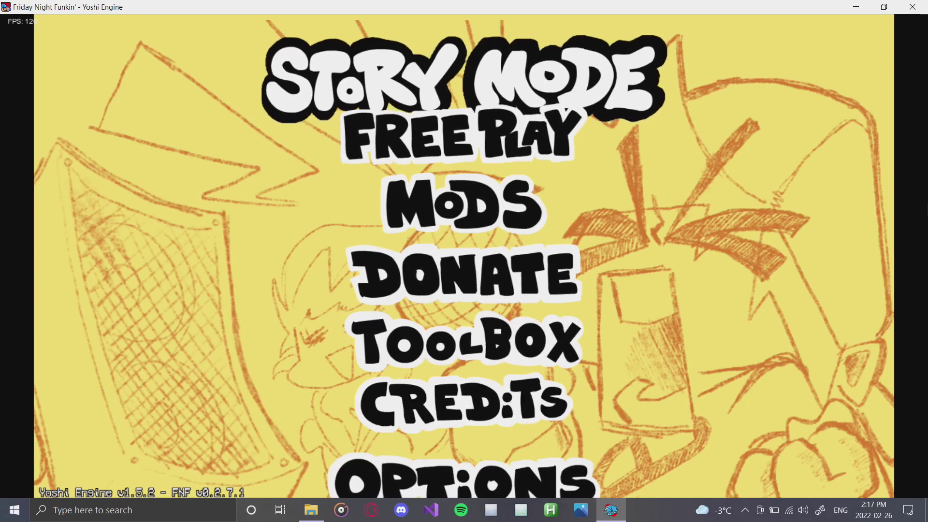
pyautogui.press('Down')
pyautogui.press('Down')
pyautogui.press('Down')
pyautogui.press('Down')
pyautogui.press('Down')
pyautogui.press('Up')
pyautogui.press('Up')
pyautogui.press('Up')
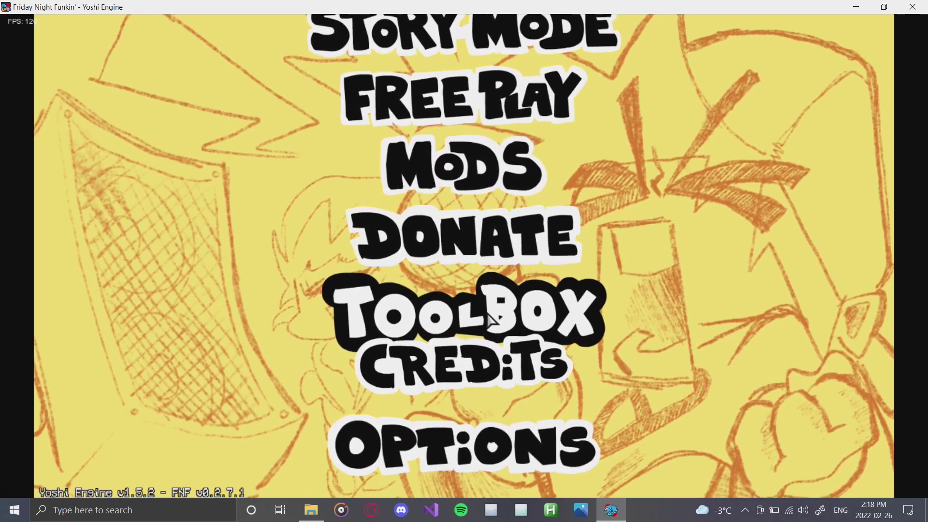
# Step: From the Toolbox, start a new mod and name it Cassette Girl
pyautogui.click(493, 315)
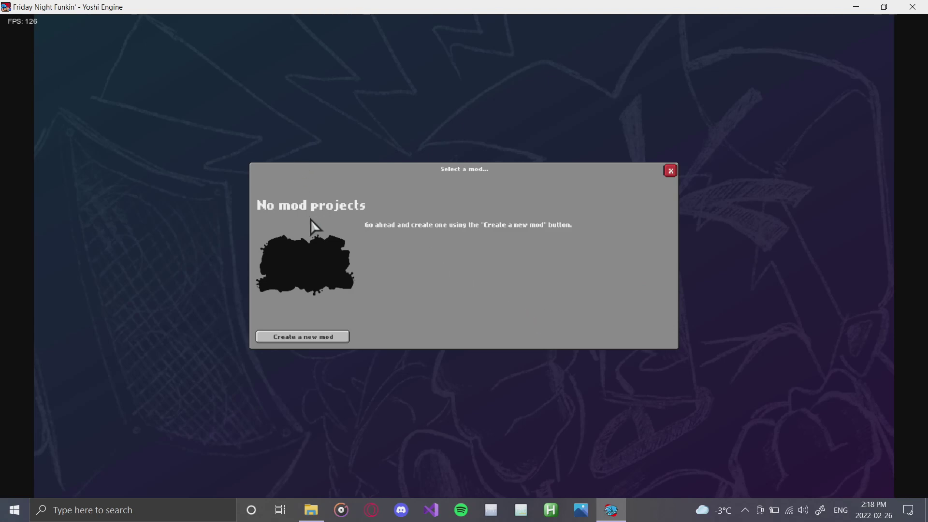
pyautogui.click(317, 337)
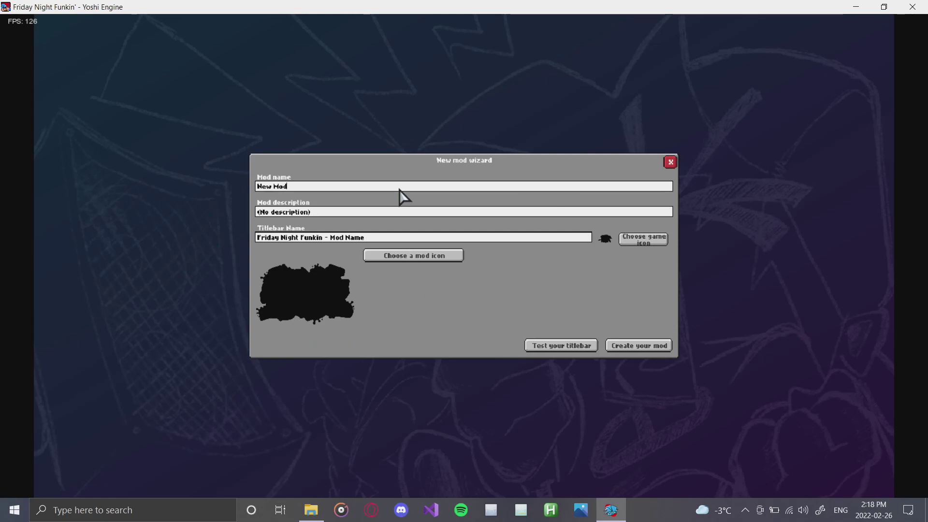
pyautogui.press('BackSpace')
pyautogui.press('BackSpace')
pyautogui.write('Cassette Girl')
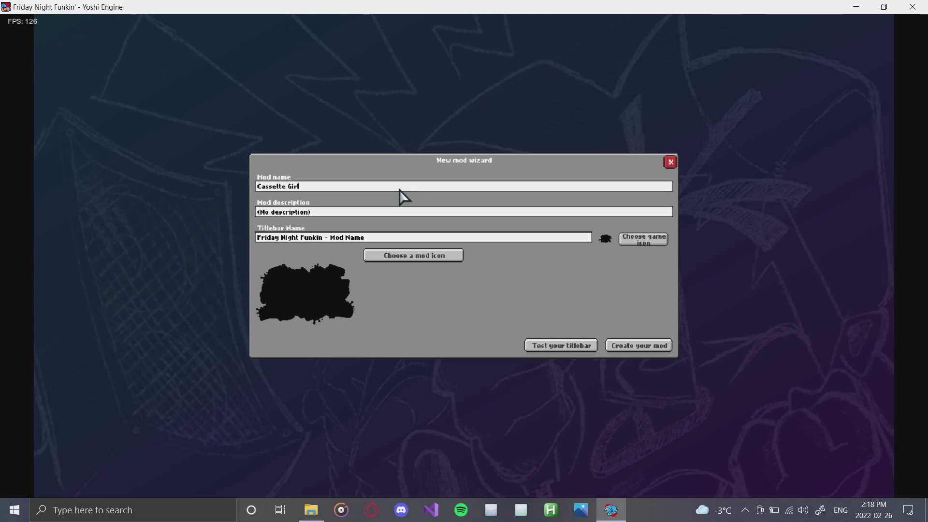
# Step: Set the description to 'Fnf Mod' and end the titlebar name with 'Vs. Cassette Girl'
pyautogui.click(388, 211)
pyautogui.press('BackSpace')
pyautogui.press('BackSpace')
pyautogui.press('BackSpace')
pyautogui.press('BackSpace')
pyautogui.press('BackSpace')
pyautogui.press('BackSpace')
pyautogui.press('BackSpace')
pyautogui.press('BackSpace')
pyautogui.press('BackSpace')
pyautogui.press('BackSpace')
pyautogui.press('BackSpace')
pyautogui.press('BackSpace')
pyautogui.press('BackSpace')
pyautogui.press('BackSpace')
pyautogui.press('BackSpace')
pyautogui.press('BackSpace')
pyautogui.write('Fnf Mod')
pyautogui.click(402, 236)
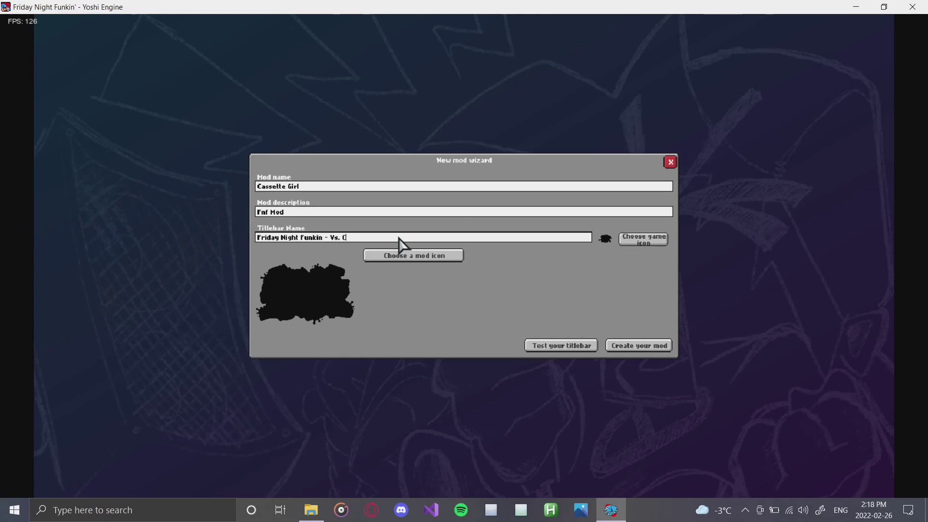
pyautogui.write('Vs. Cassette Girl')
# Step: Browse the game-icon picker to Documents\MODS FOR TUTORIALS\VS Cassette Girl Mod
pyautogui.click(643, 239)
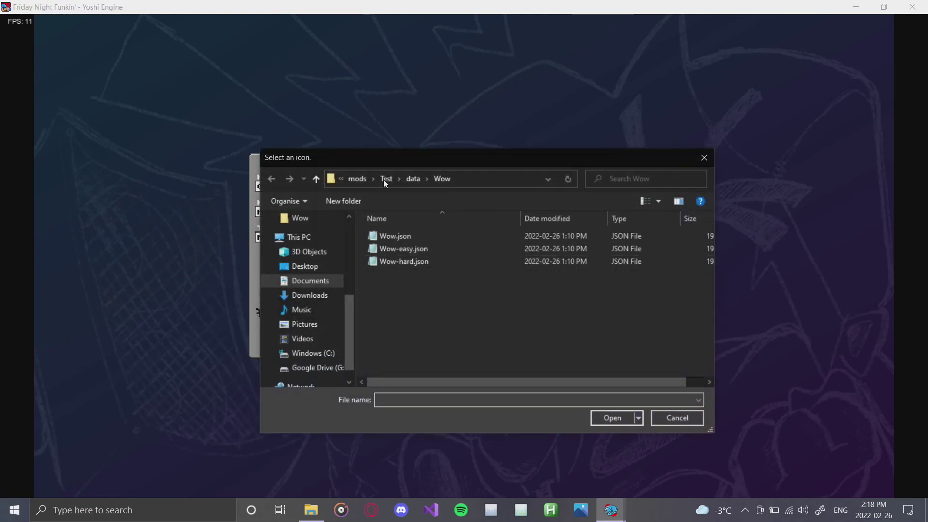
pyautogui.click(353, 180)
pyautogui.scroll(-1, 420, 304)
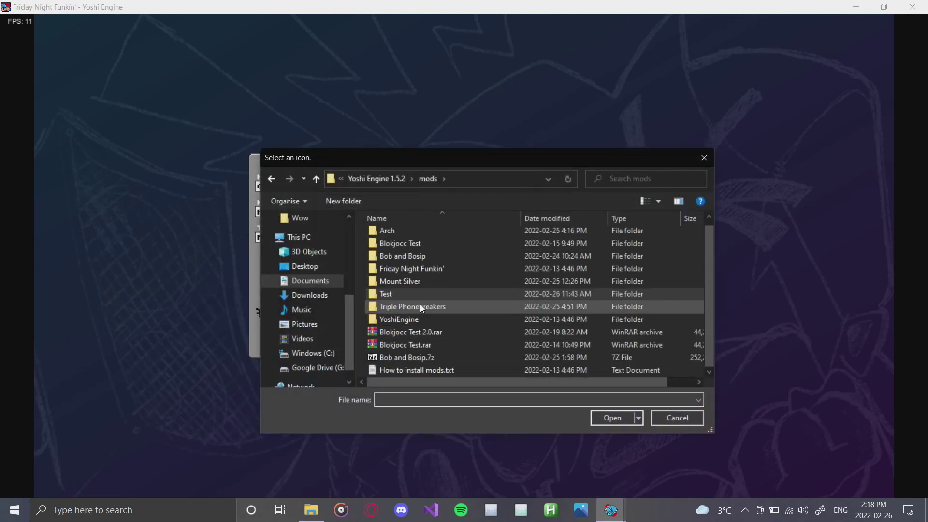
pyautogui.click(373, 179)
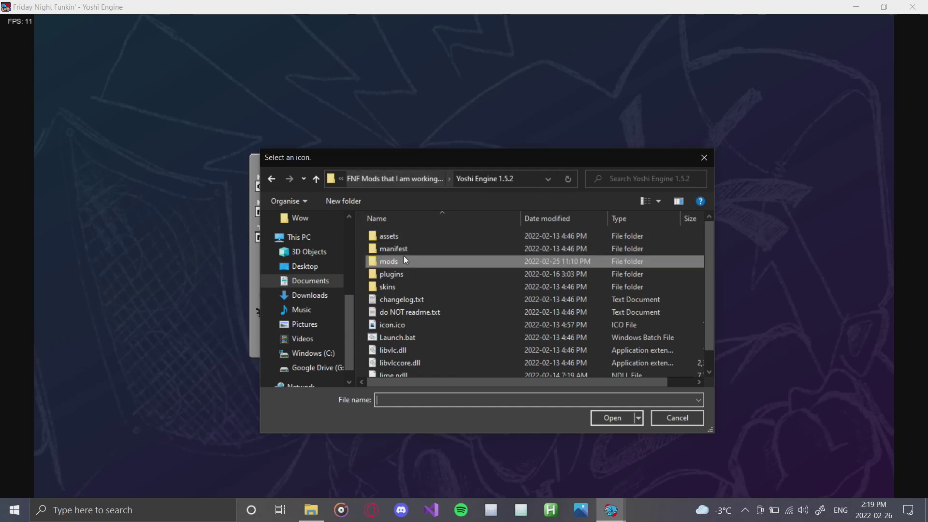
pyautogui.click(367, 176)
pyautogui.scroll(-2, 410, 324)
pyautogui.scroll(2, 408, 338)
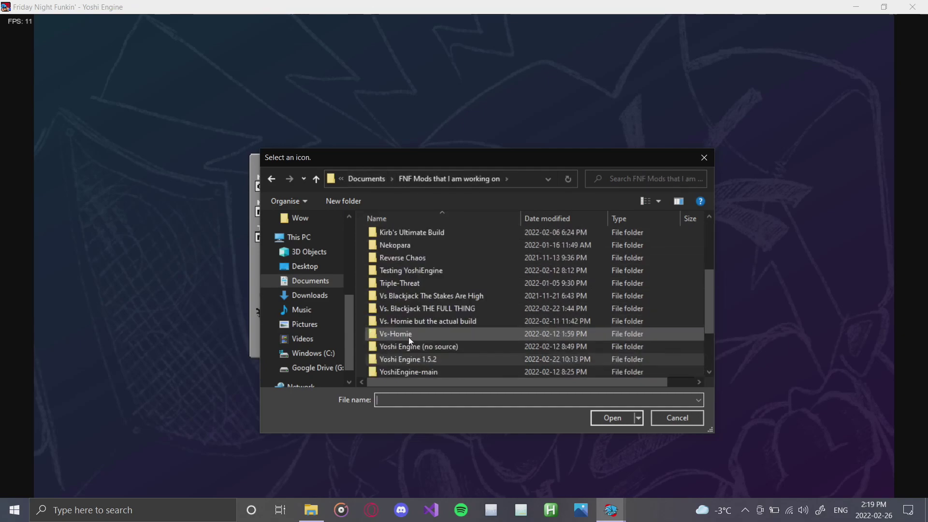
pyautogui.scroll(-2, 412, 310)
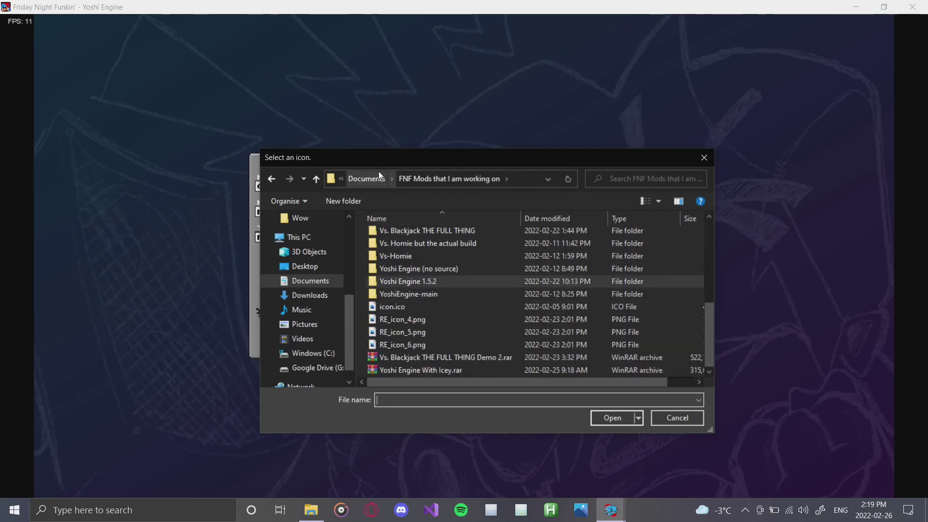
pyautogui.click(375, 179)
pyautogui.scroll(-3, 414, 305)
pyautogui.click(410, 332)
pyautogui.doubleClick(410, 333)
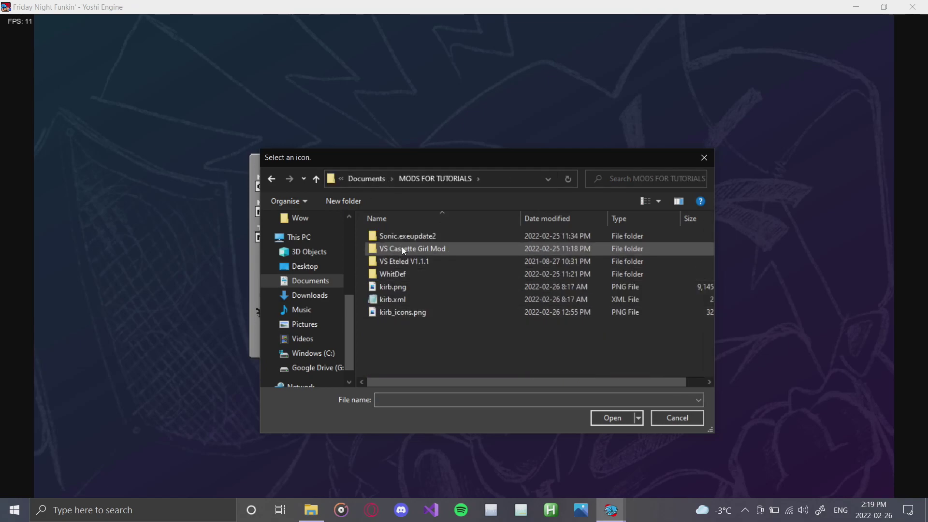
pyautogui.doubleClick(402, 246)
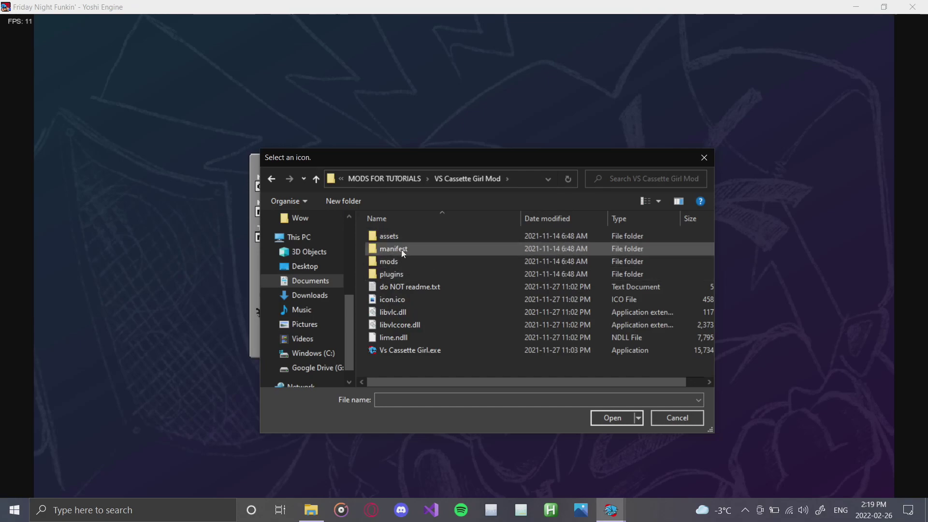
# Step: Pick discord.png from assets/images/credits as the game icon
pyautogui.doubleClick(402, 236)
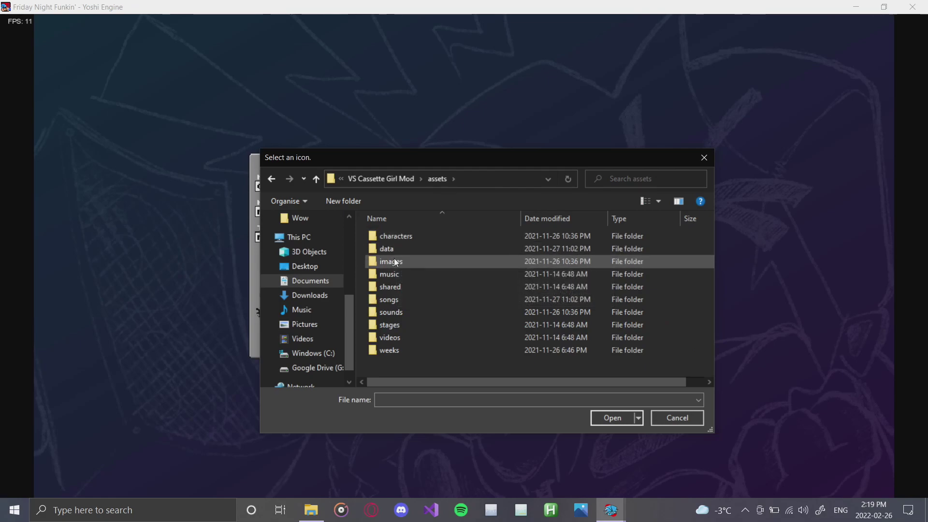
pyautogui.doubleClick(395, 263)
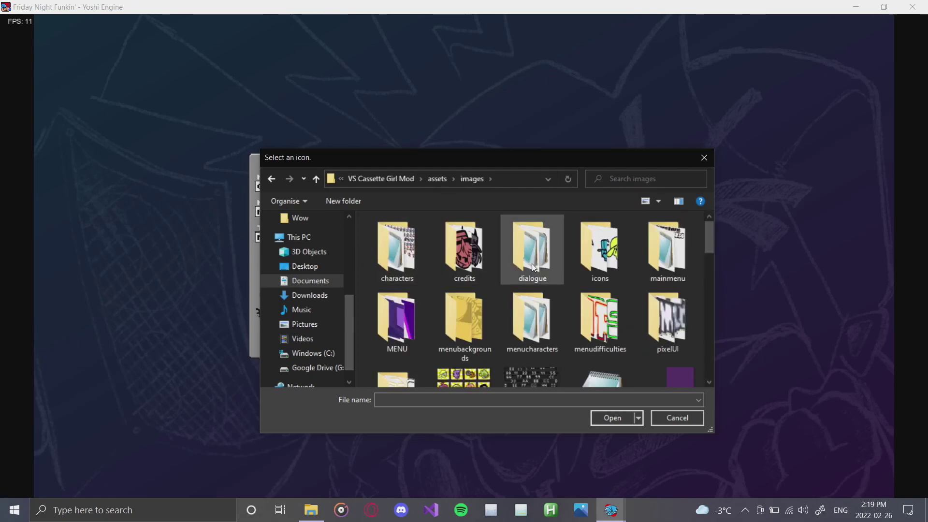
pyautogui.scroll(-5, 629, 279)
pyautogui.scroll(-5, 633, 329)
pyautogui.scroll(-3, 633, 329)
pyautogui.scroll(13, 634, 330)
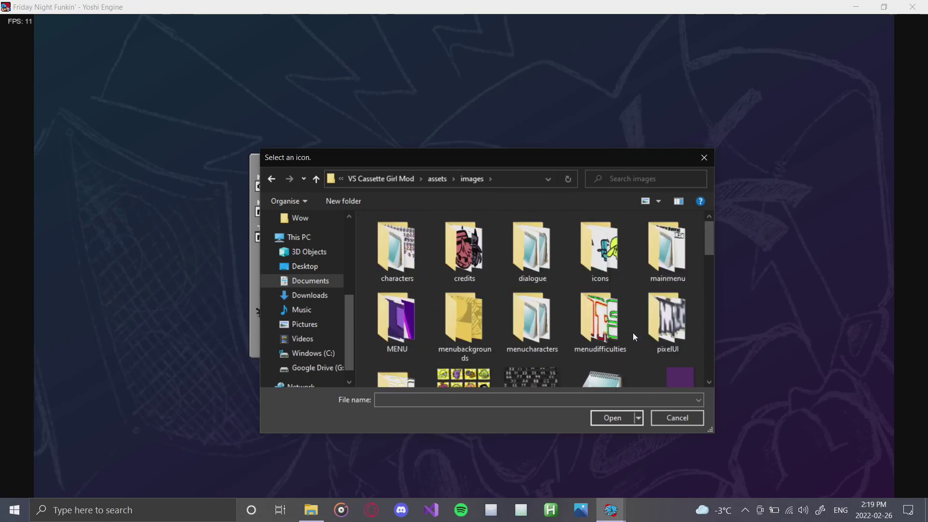
pyautogui.scroll(-12, 632, 337)
pyautogui.scroll(10, 632, 337)
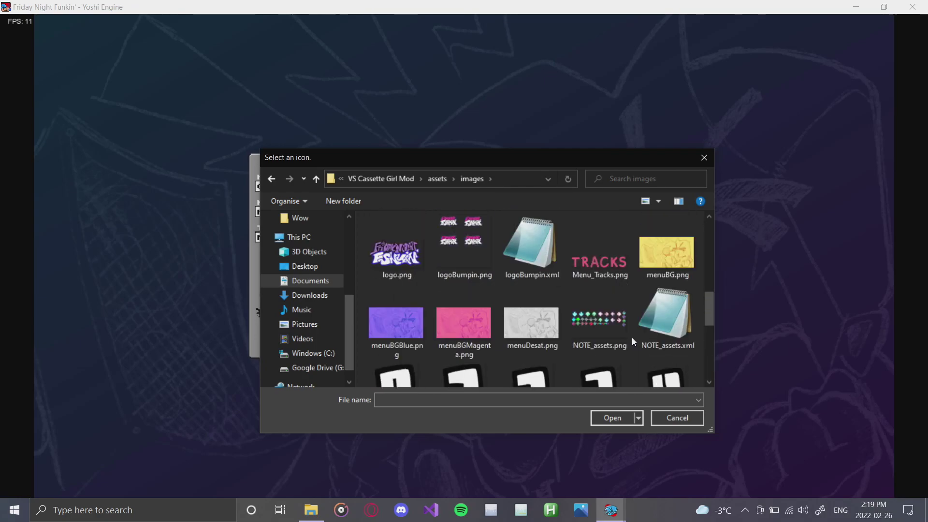
pyautogui.scroll(4, 631, 338)
pyautogui.doubleClick(465, 244)
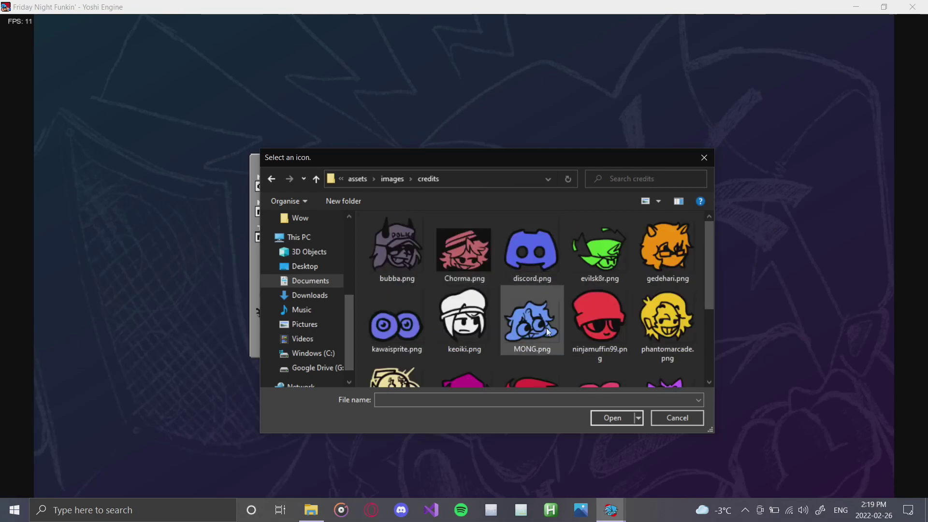
pyautogui.scroll(-3, 550, 329)
pyautogui.scroll(1, 559, 329)
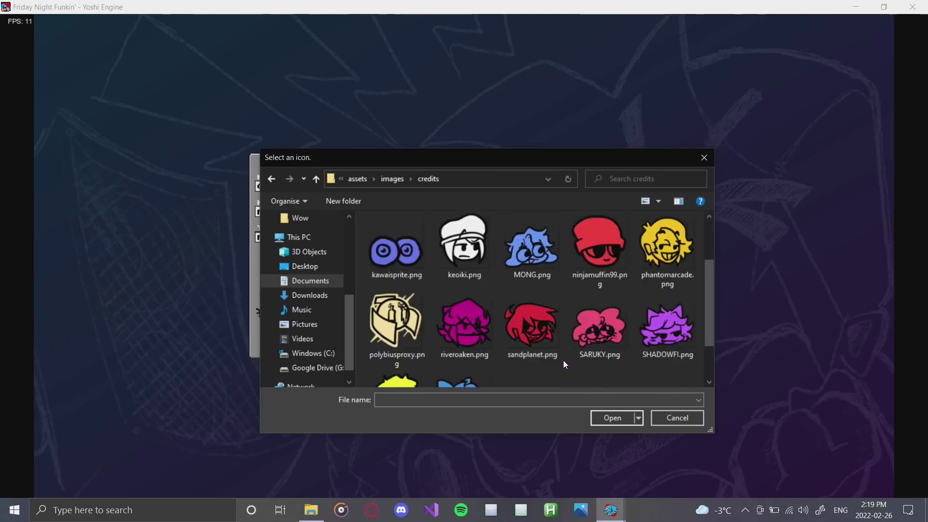
pyautogui.scroll(2, 566, 353)
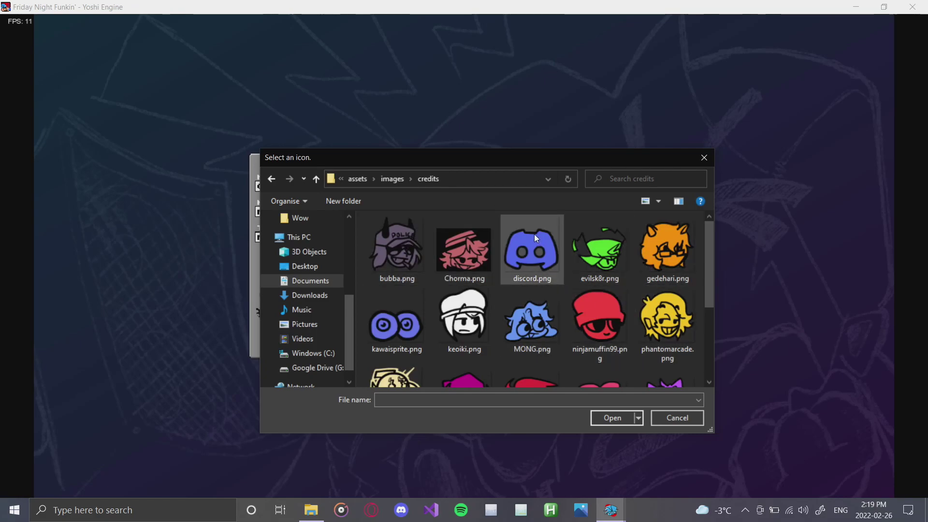
pyautogui.doubleClick(561, 309)
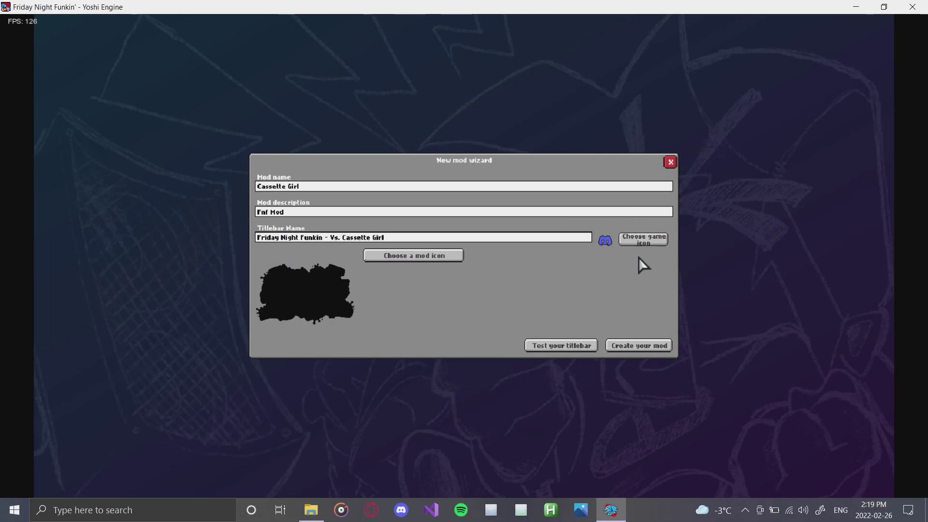
# Step: Set promo.png from the mod's images folder as the mod icon
pyautogui.click(428, 258)
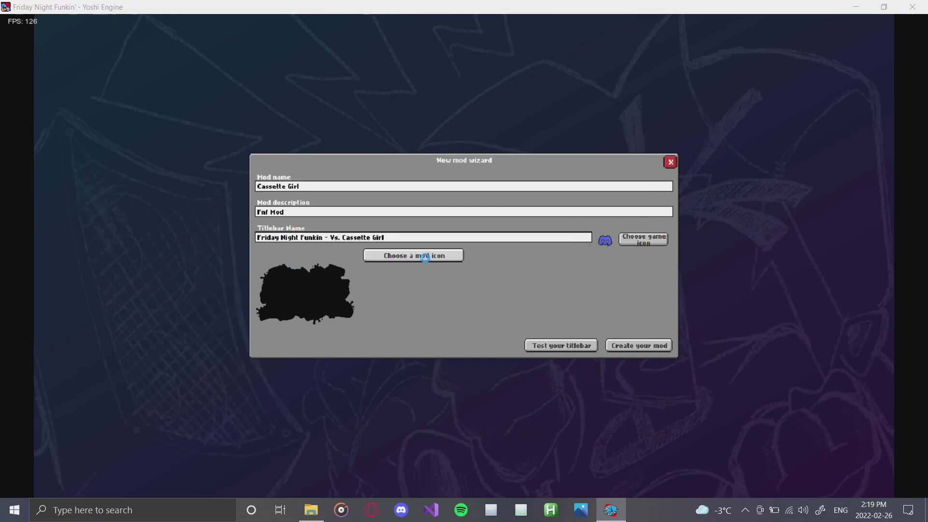
pyautogui.click(387, 179)
pyautogui.scroll(-10, 549, 312)
pyautogui.scroll(-3, 565, 318)
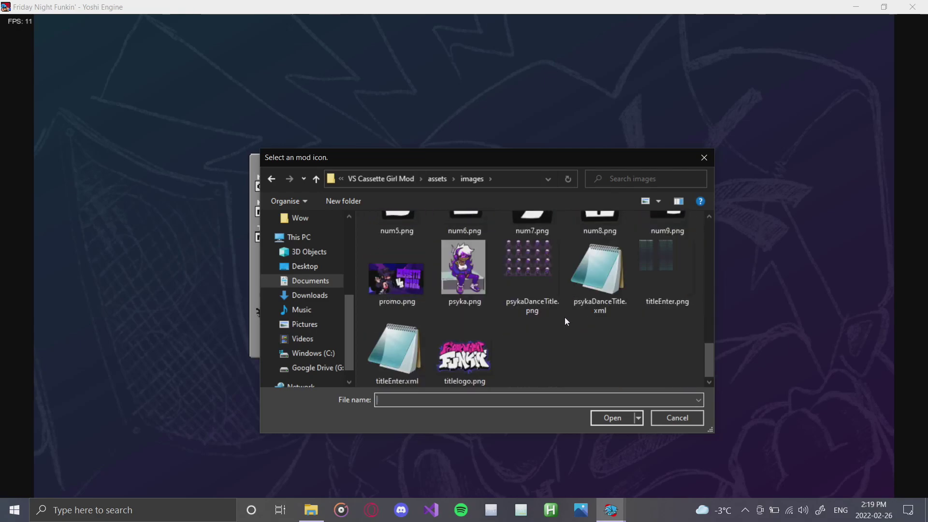
pyautogui.doubleClick(389, 266)
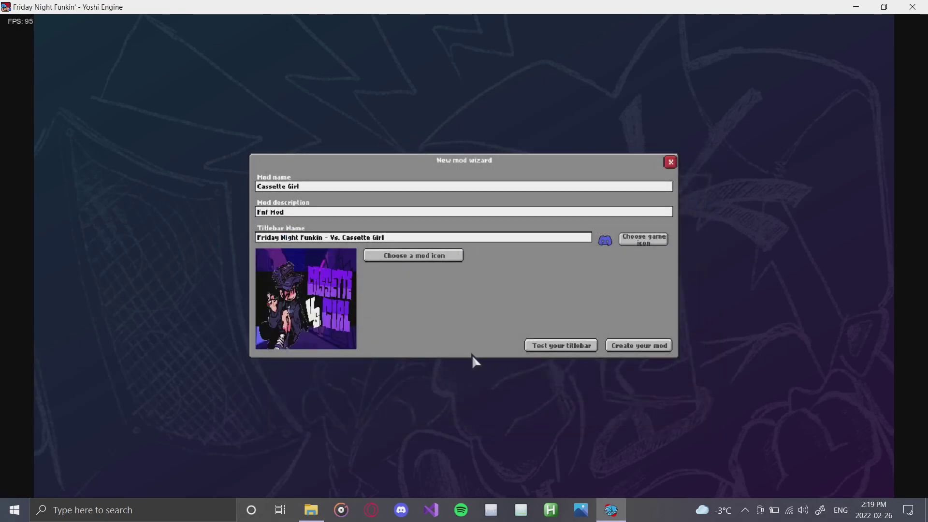
# Step: Look through assets/shared/images for another mod icon, then cancel the picker
pyautogui.click(402, 257)
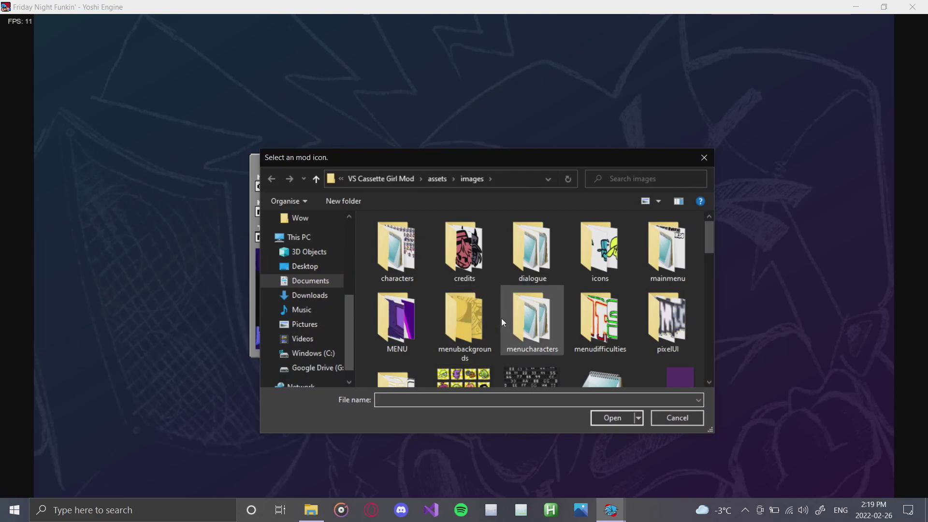
pyautogui.scroll(-5, 506, 317)
pyautogui.scroll(1, 558, 297)
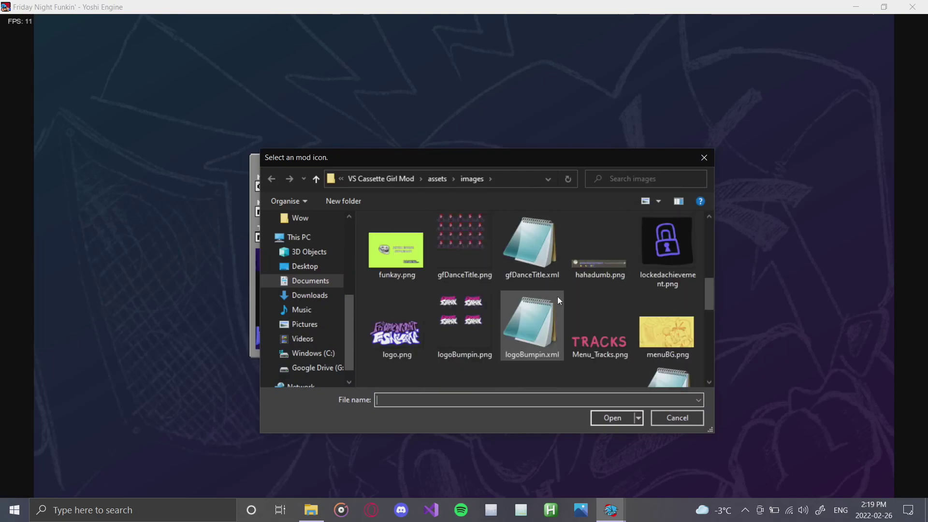
pyautogui.scroll(-2, 562, 296)
pyautogui.scroll(2, 563, 296)
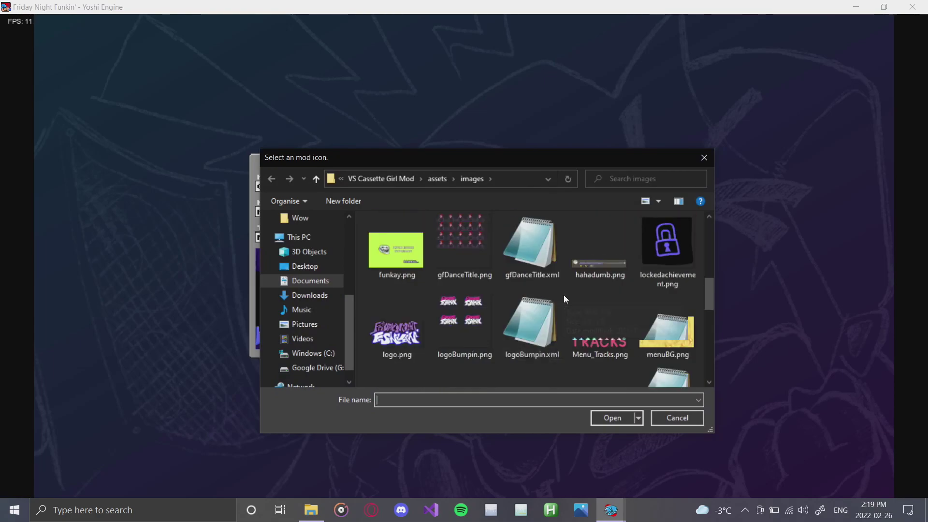
pyautogui.scroll(-5, 563, 295)
pyautogui.scroll(10, 563, 295)
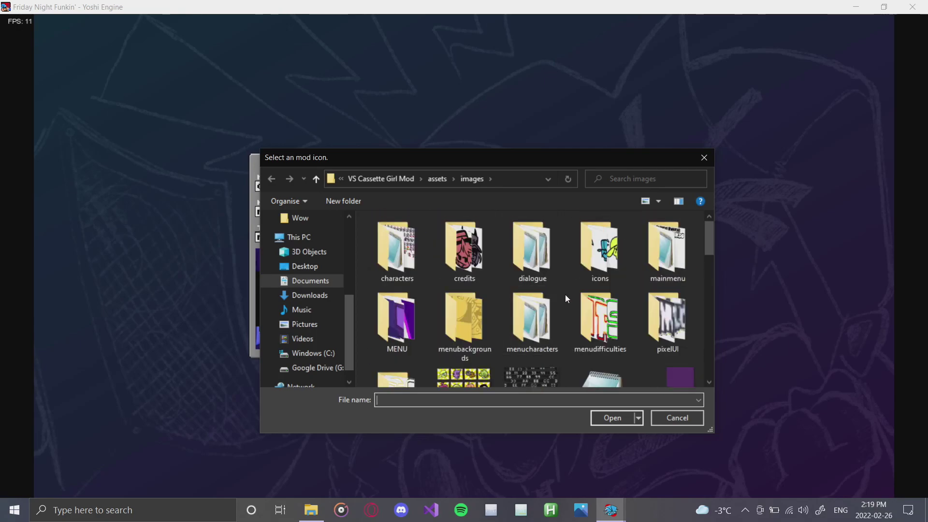
pyautogui.scroll(-10, 565, 296)
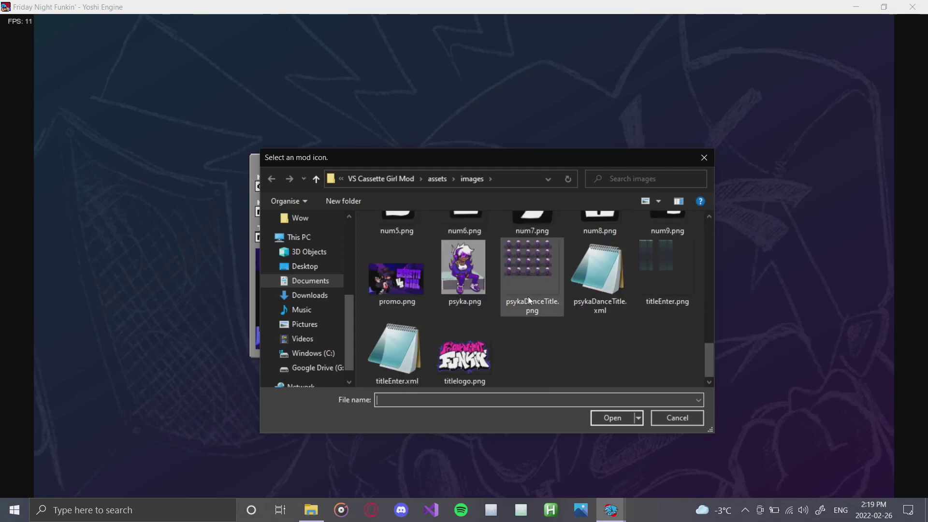
pyautogui.click(431, 183)
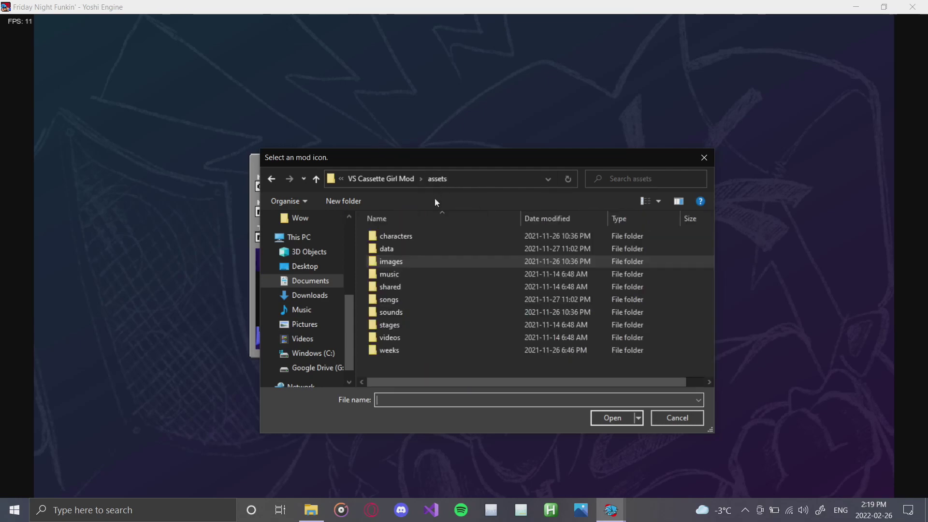
pyautogui.doubleClick(399, 288)
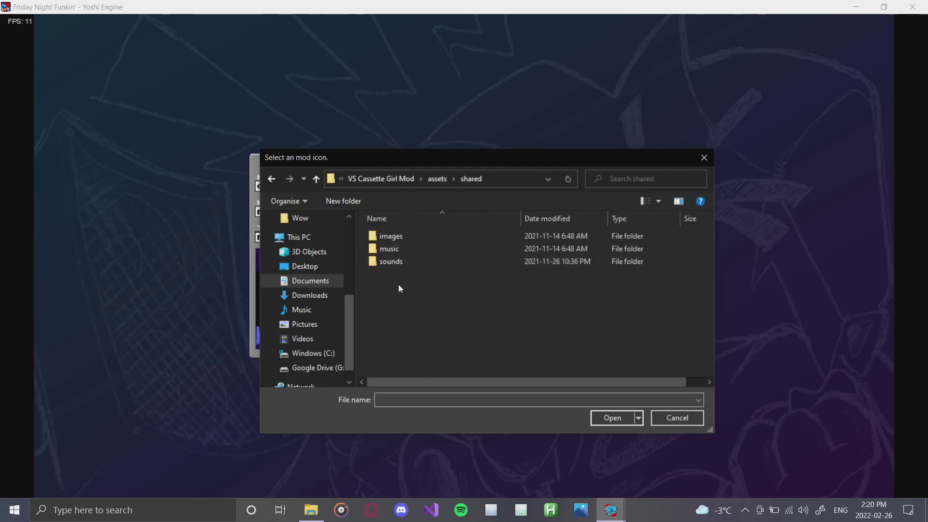
pyautogui.doubleClick(392, 236)
pyautogui.scroll(-3, 568, 298)
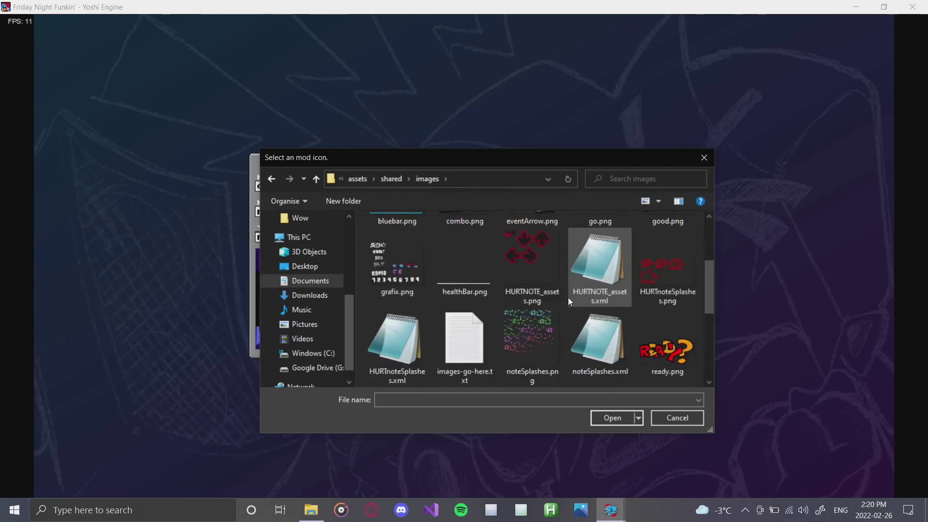
pyautogui.scroll(-4, 561, 305)
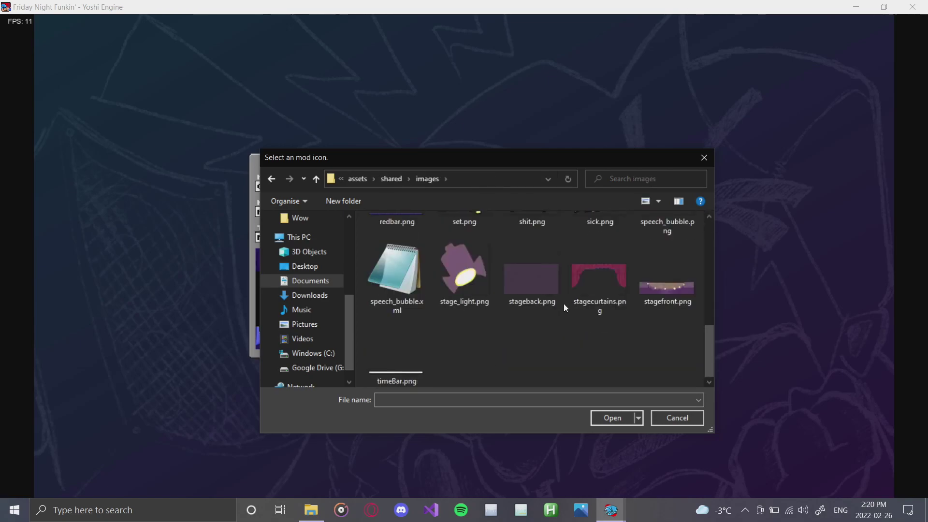
pyautogui.scroll(7, 563, 304)
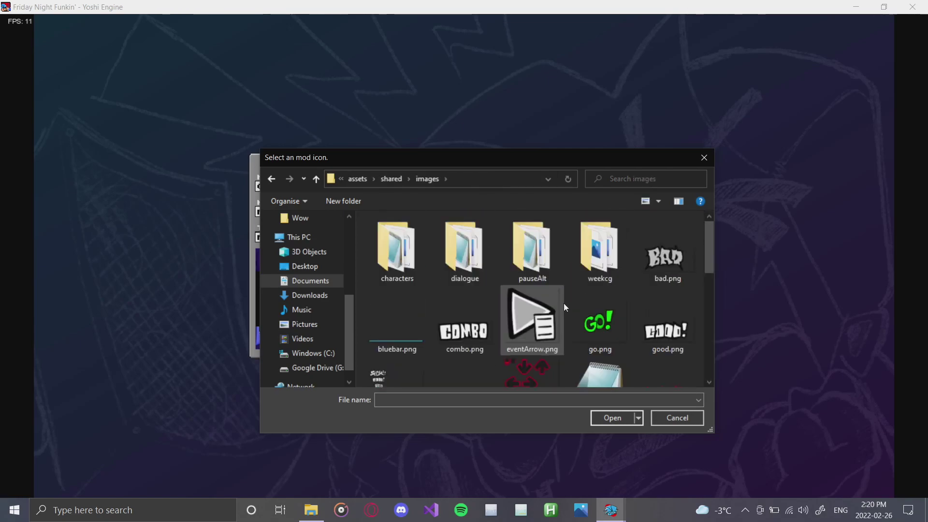
pyautogui.click(388, 180)
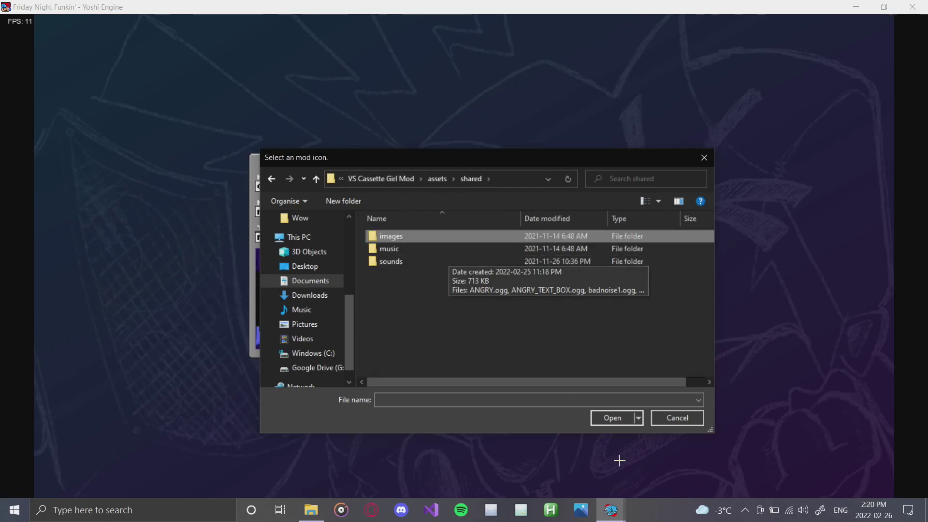
pyautogui.click(669, 417)
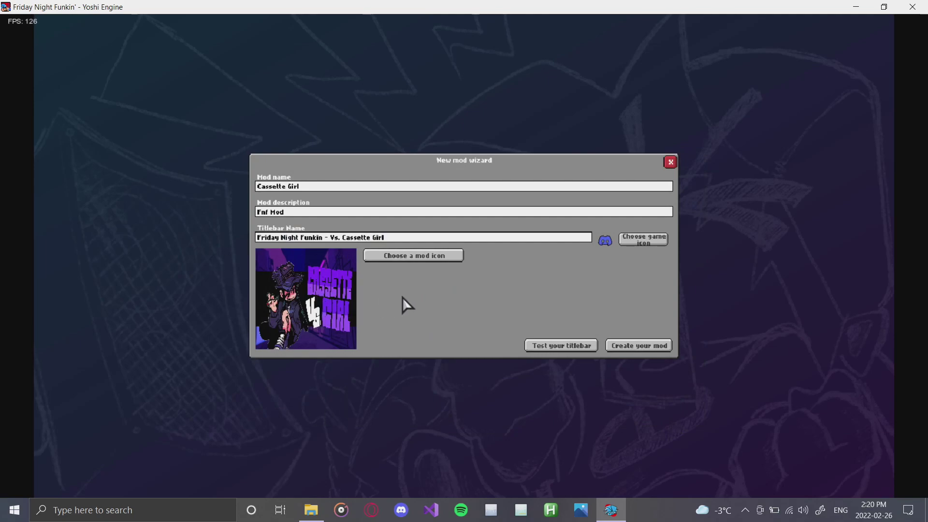
# Step: Try logo.png and another image, finally settling on titlelogo.png as the mod icon
pyautogui.click(416, 256)
pyautogui.scroll(-5, 483, 316)
pyautogui.doubleClick(398, 351)
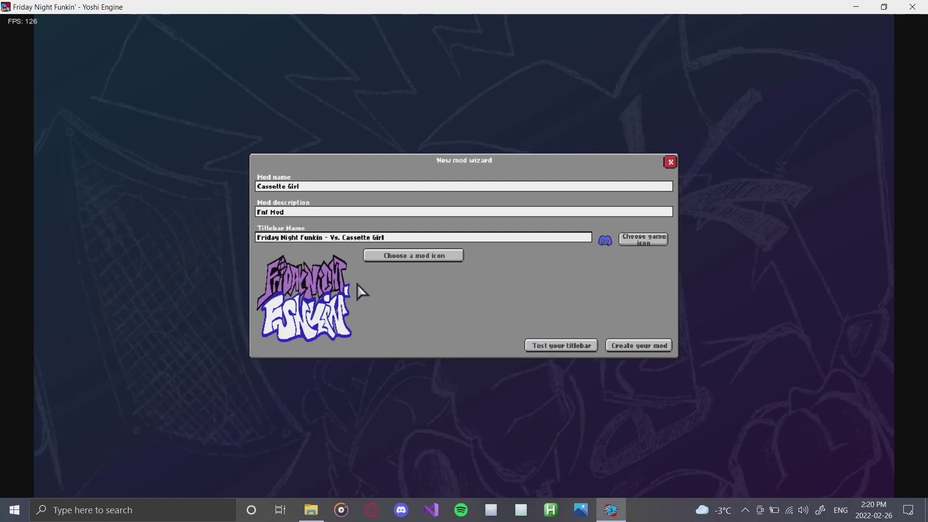
pyautogui.click(413, 255)
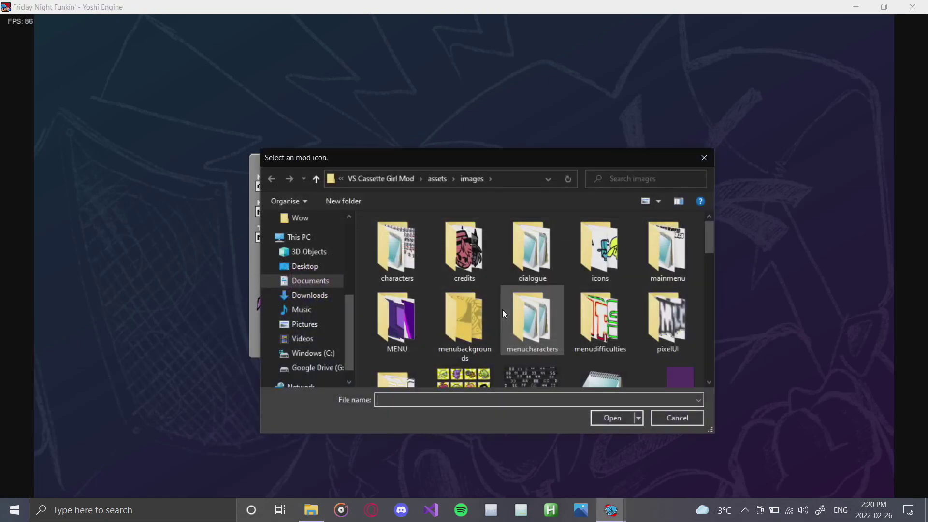
pyautogui.scroll(-5, 481, 254)
pyautogui.doubleClick(386, 277)
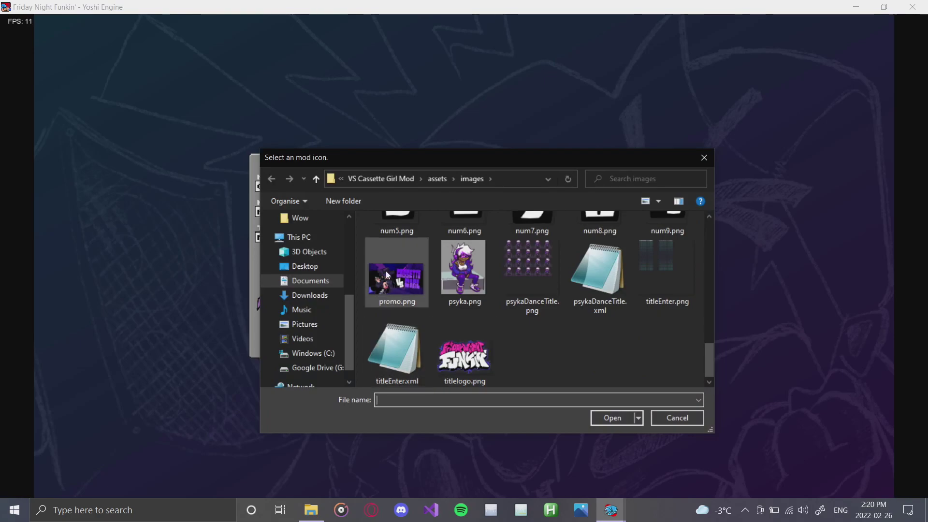
pyautogui.click(414, 256)
pyautogui.scroll(-5, 475, 339)
pyautogui.doubleClick(464, 355)
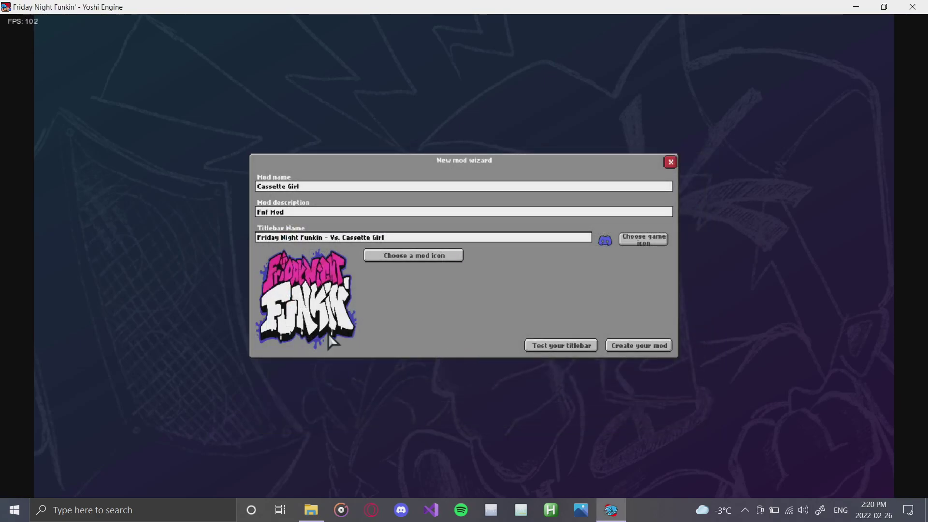
# Step: Preview the titlebar name, then create the Cassette Girl mod and dismiss the confirmation
pyautogui.click(549, 347)
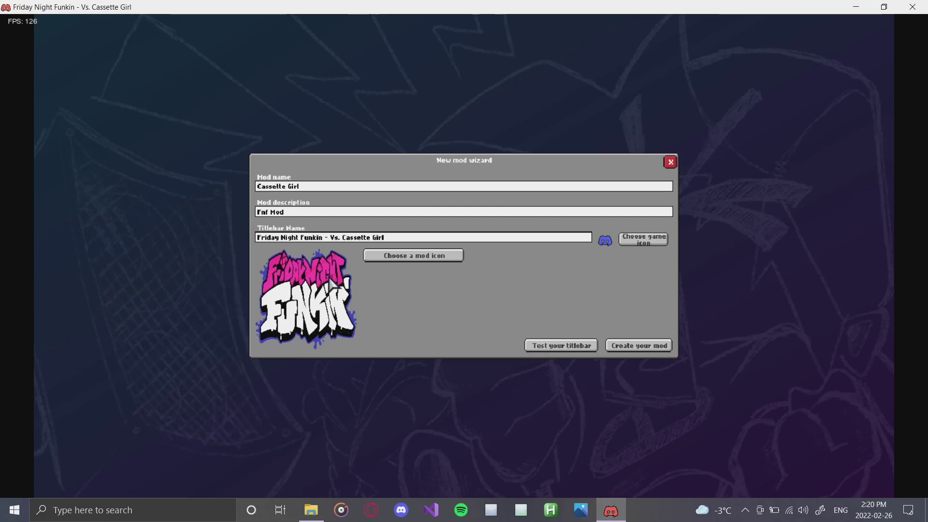
pyautogui.click(633, 346)
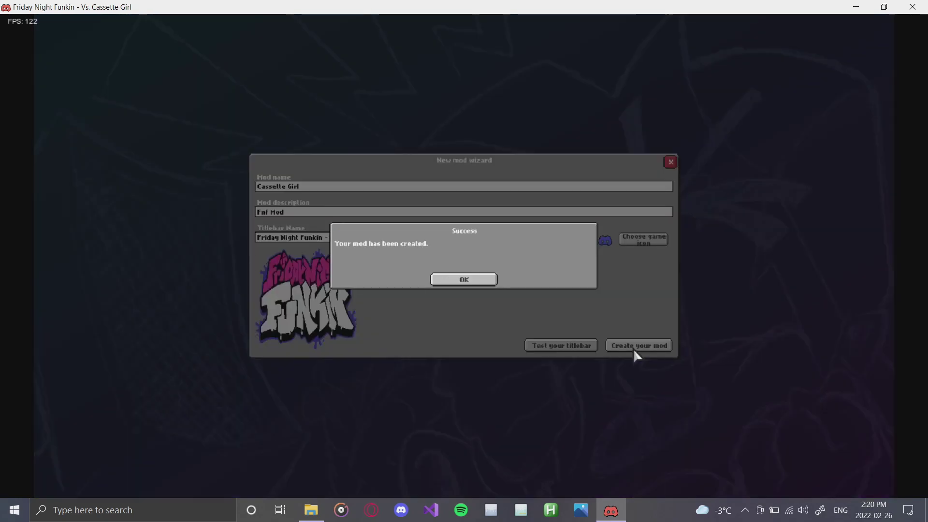
pyautogui.click(462, 283)
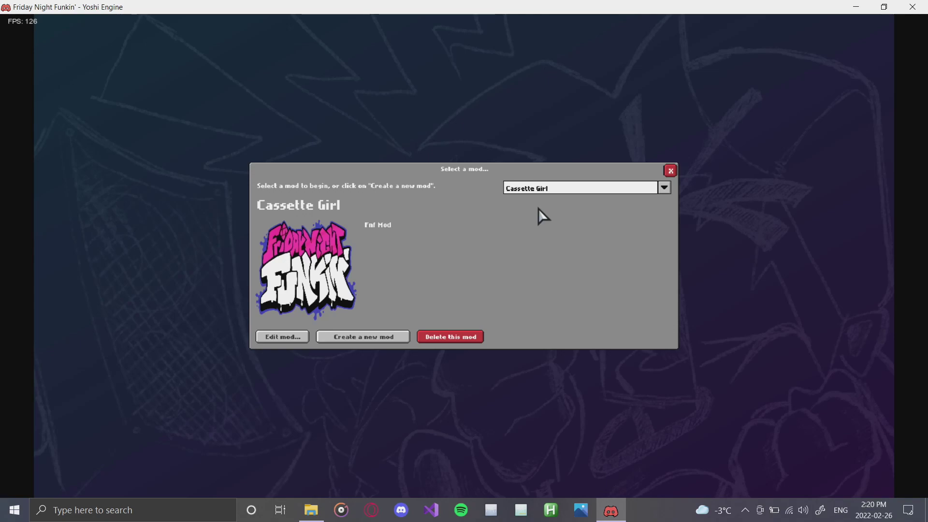
# Step: Select Cassette Girl from the mods dropdown and open it in the mod editor
pyautogui.click(542, 188)
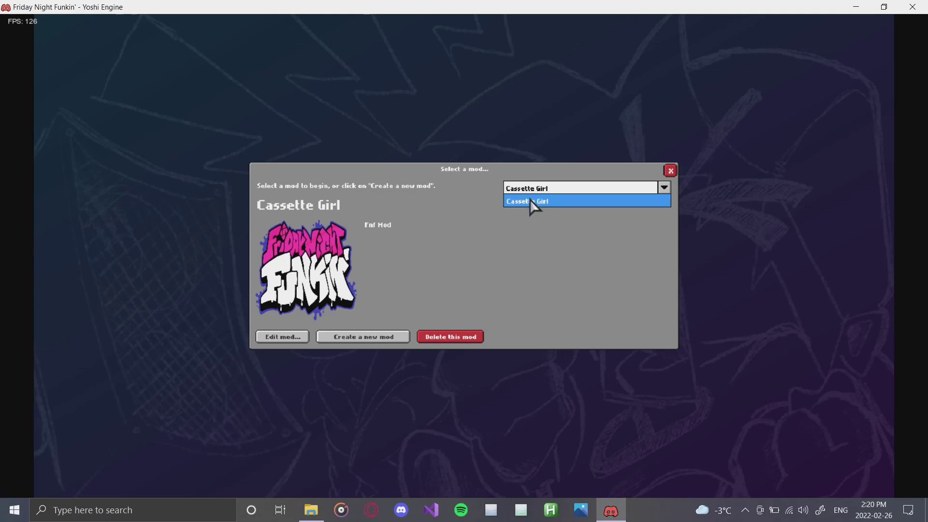
pyautogui.click(517, 203)
pyautogui.click(284, 338)
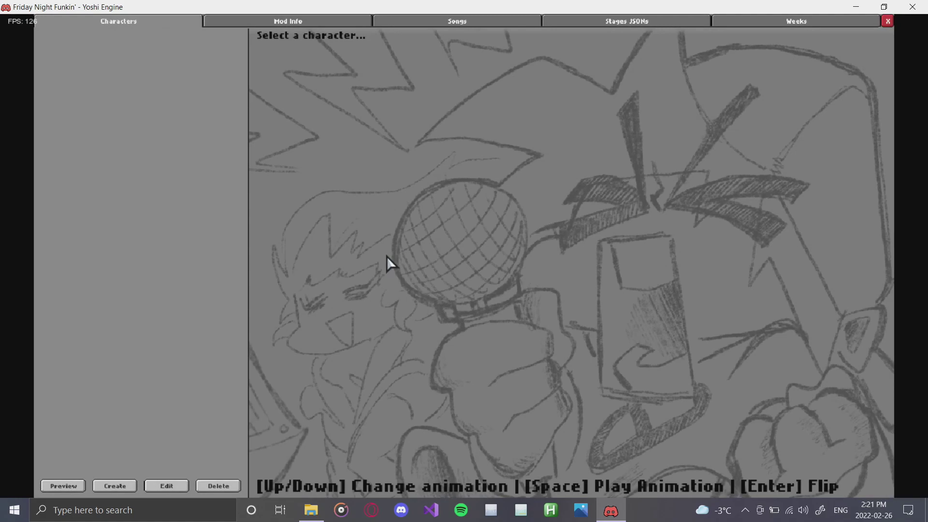
pyautogui.click(311, 513)
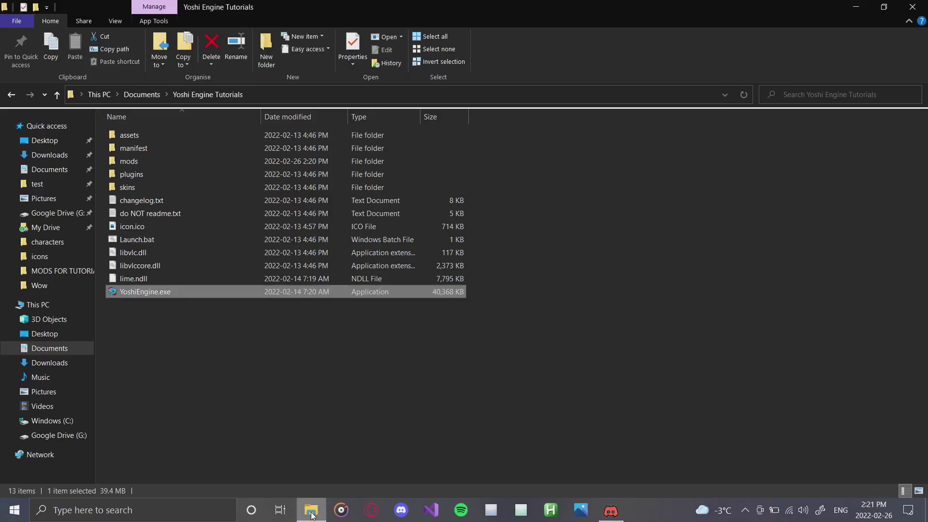
pyautogui.doubleClick(149, 159)
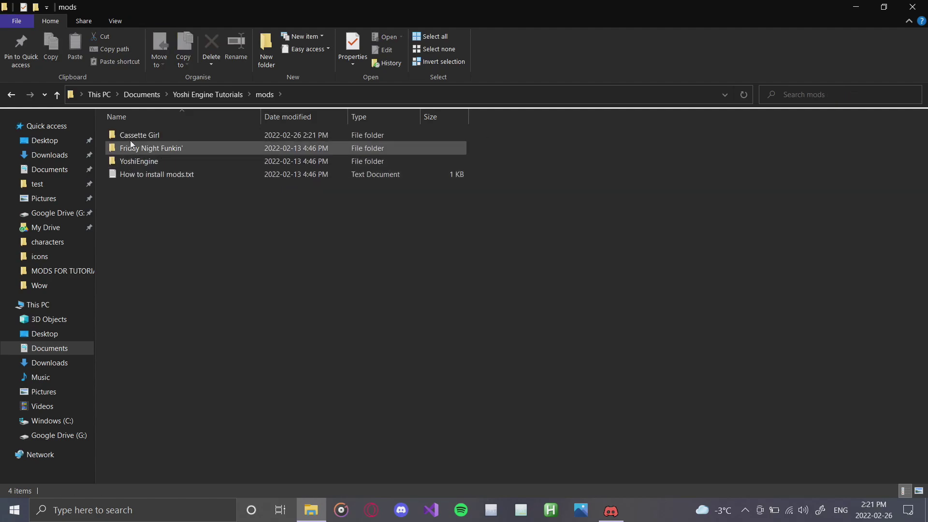
pyautogui.doubleClick(144, 135)
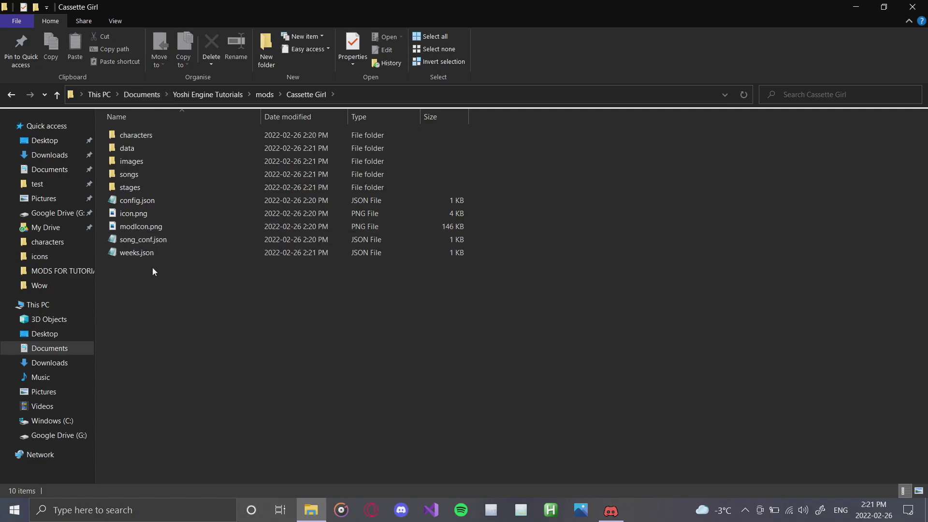
pyautogui.click(213, 96)
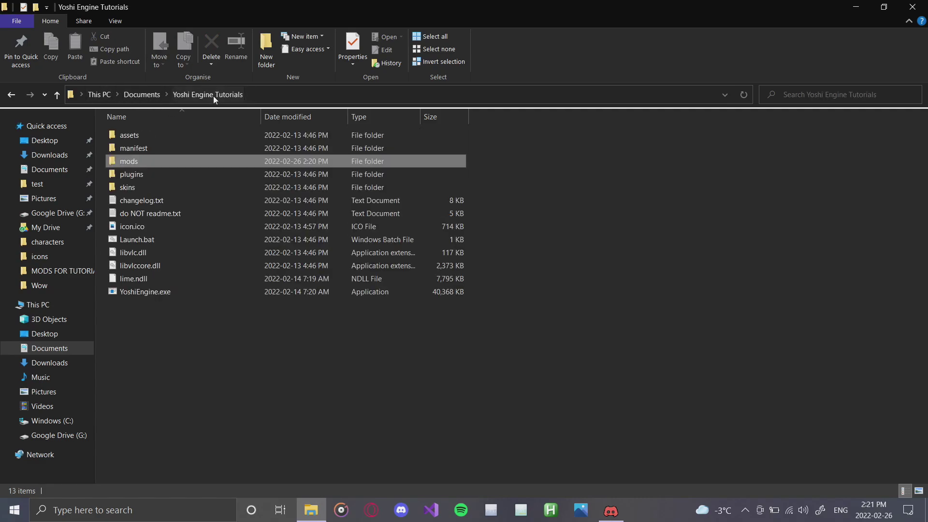
pyautogui.click(623, 503)
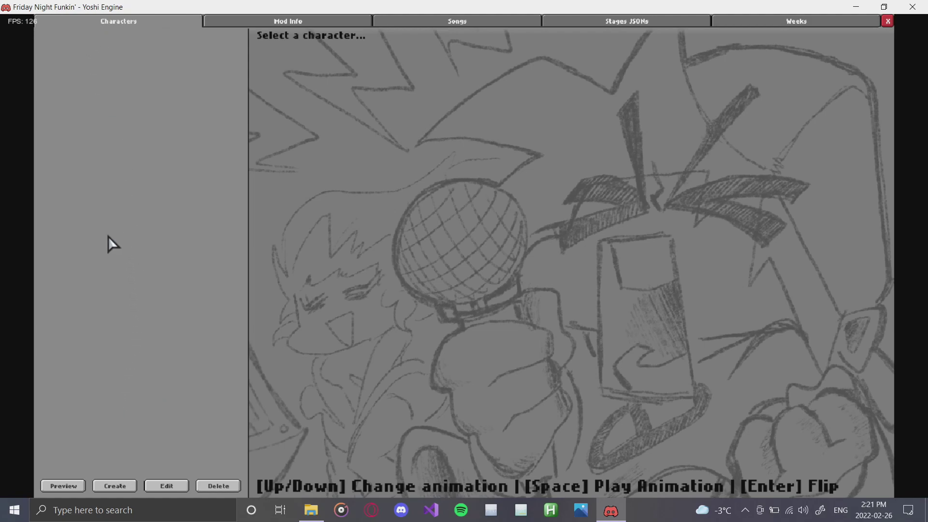
# Step: Start a new character named kirb with kirb_icons.png from MODS FOR TUTORIALS as its icons
pyautogui.click(110, 486)
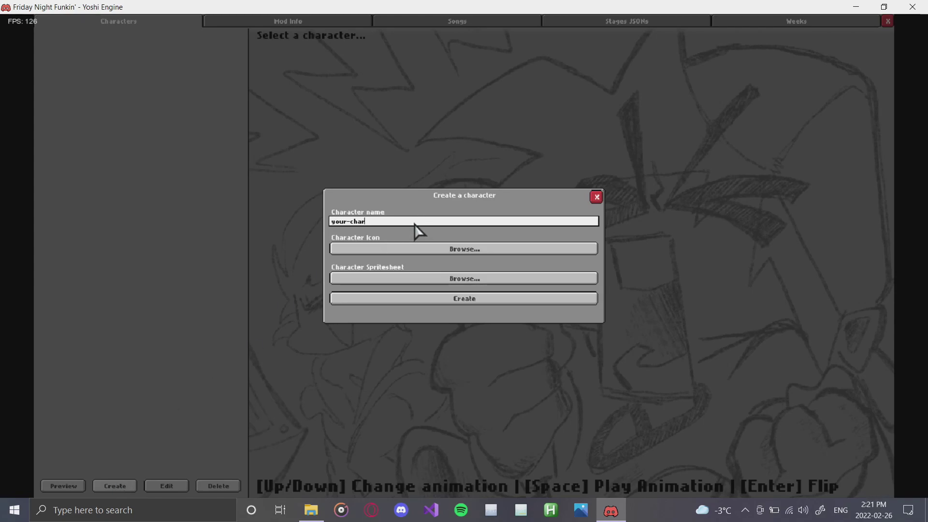
pyautogui.press('BackSpace')
pyautogui.press('BackSpace')
pyautogui.press('BackSpace')
pyautogui.press('BackSpace')
pyautogui.press('BackSpace')
pyautogui.press('BackSpace')
pyautogui.press('BackSpace')
pyautogui.press('BackSpace')
pyautogui.write('kirb')
pyautogui.click(413, 250)
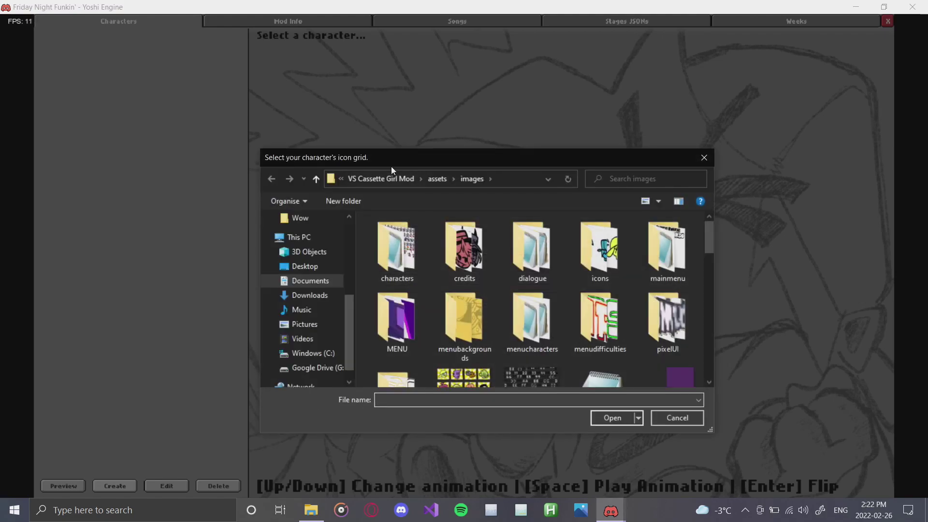
pyautogui.click(391, 179)
pyautogui.click(376, 182)
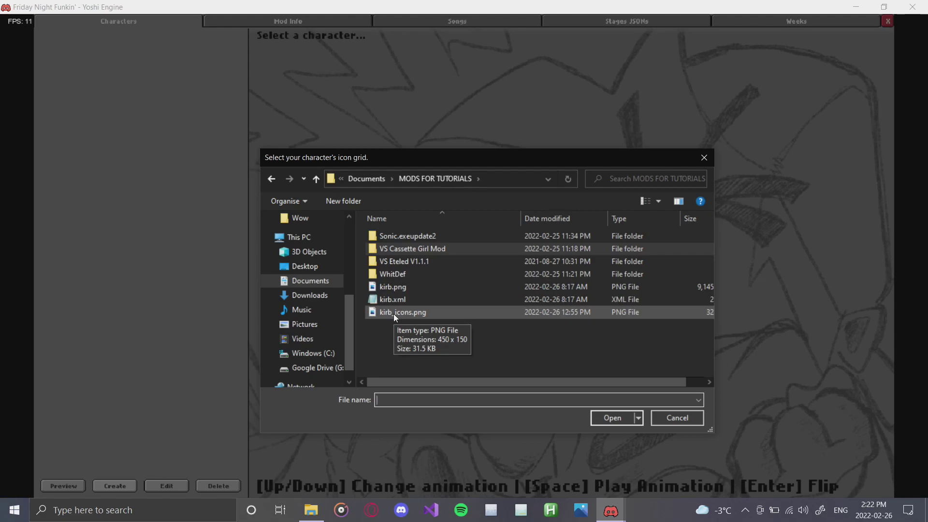
pyautogui.doubleClick(394, 314)
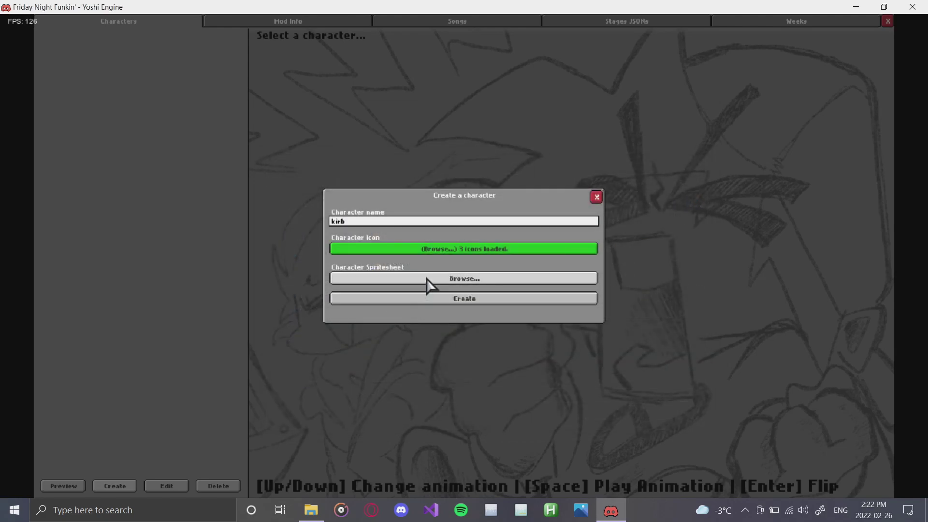
# Step: Choose kirb.png as the spritesheet and create the character
pyautogui.click(426, 278)
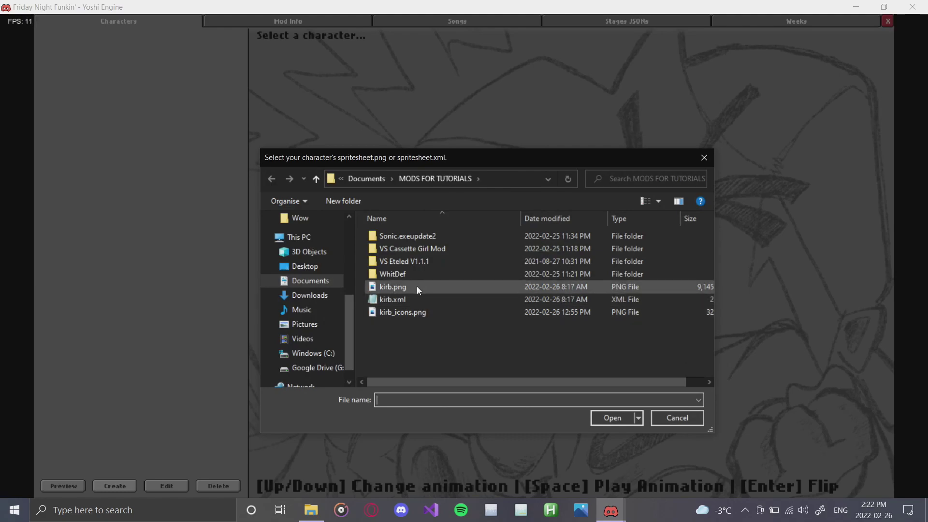
pyautogui.click(414, 288)
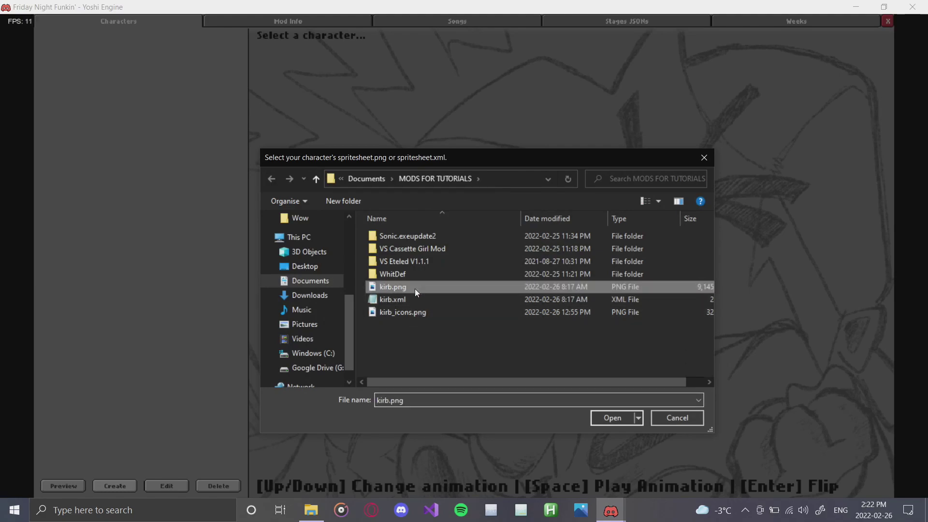
pyautogui.click(608, 419)
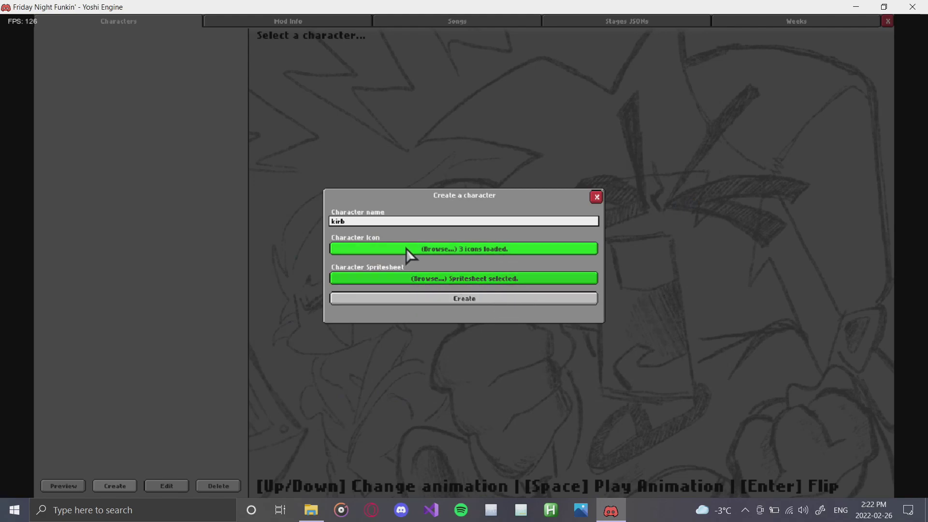
pyautogui.click(482, 302)
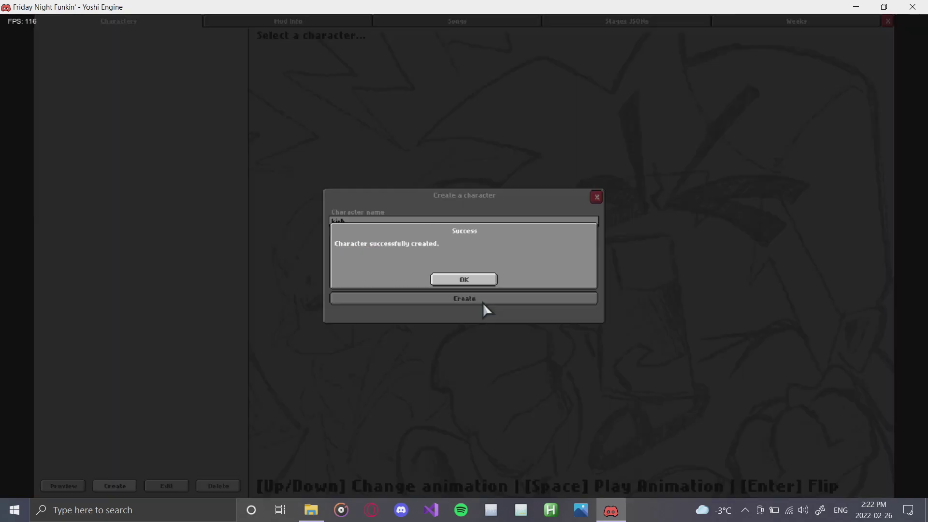
# Step: Dismiss the success message, open kirb in the character editor, then bring File Explorer forward
pyautogui.click(465, 282)
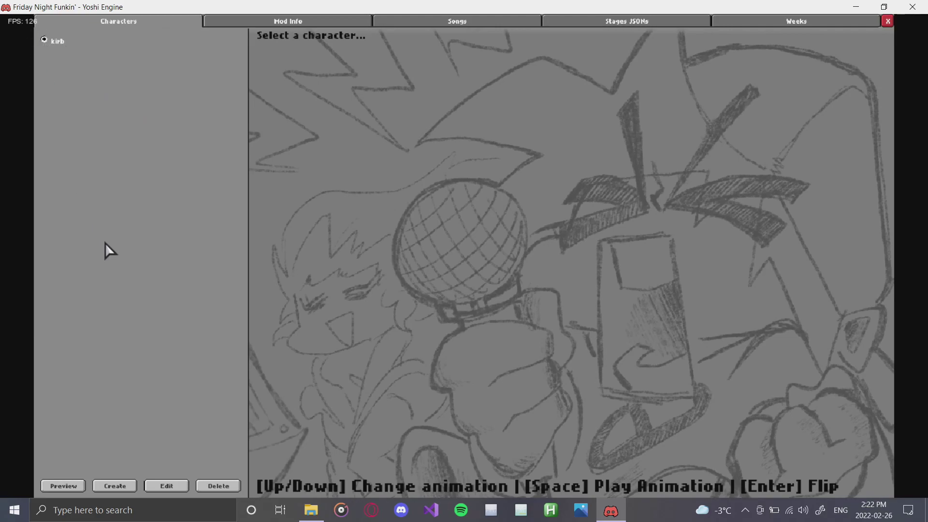
pyautogui.click(167, 486)
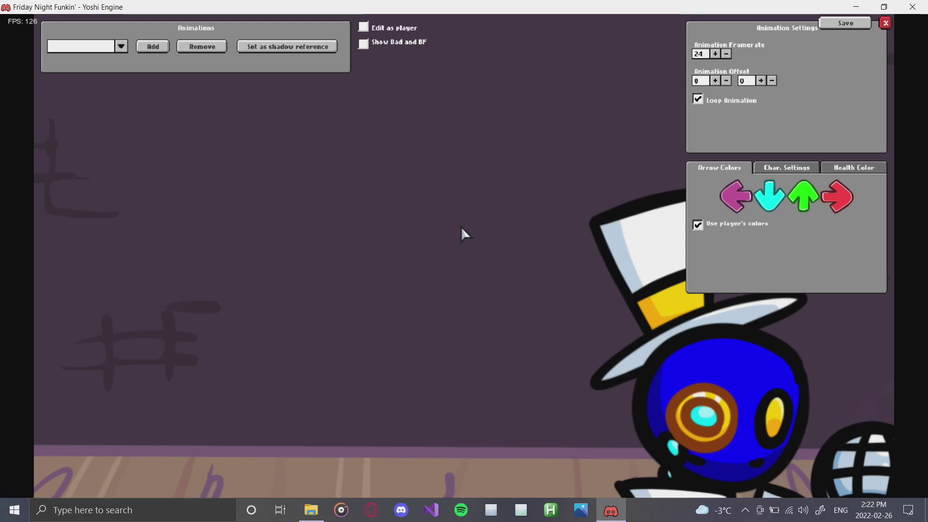
pyautogui.click(311, 510)
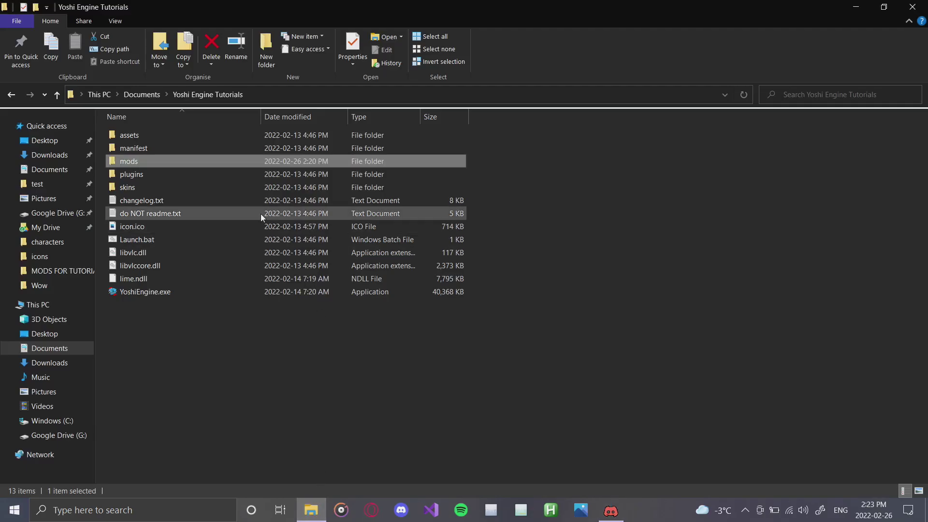
# Step: Open kirb.xml from Documents\MODS FOR TUTORIALS in Notepad, minimize it, and return to the game
pyautogui.click(141, 94)
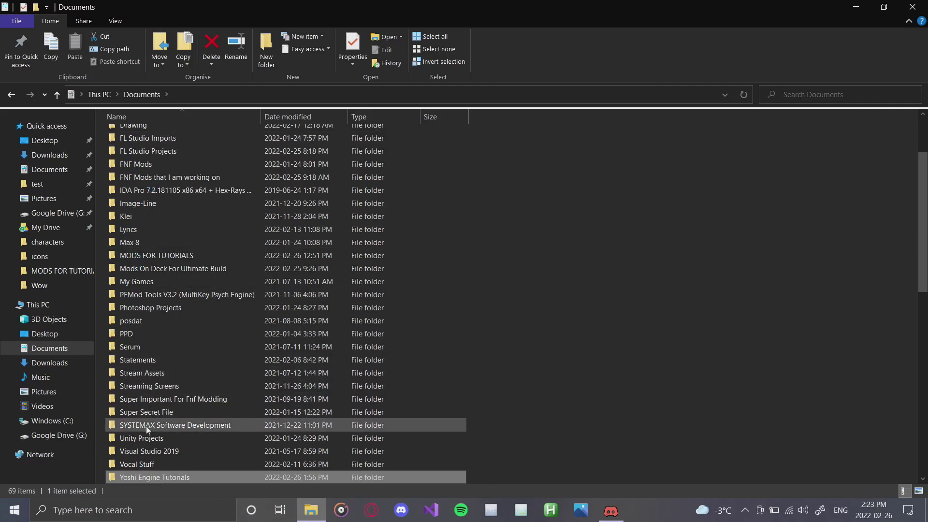
pyautogui.scroll(-2, 141, 360)
pyautogui.scroll(1, 143, 405)
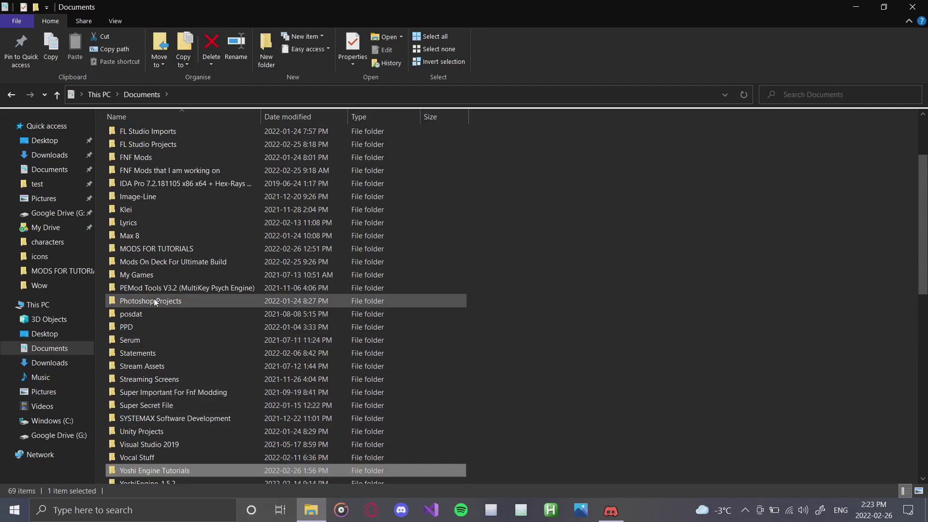
pyautogui.doubleClick(156, 246)
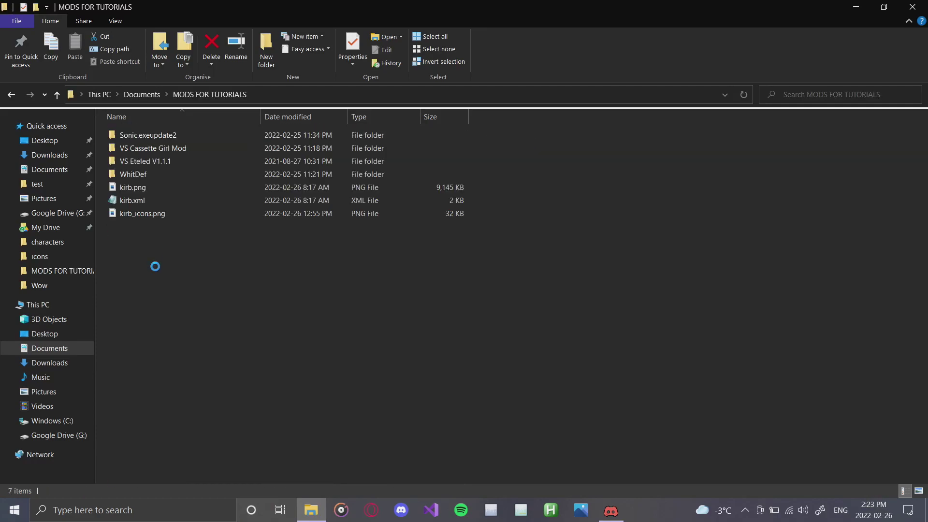
pyautogui.doubleClick(150, 199)
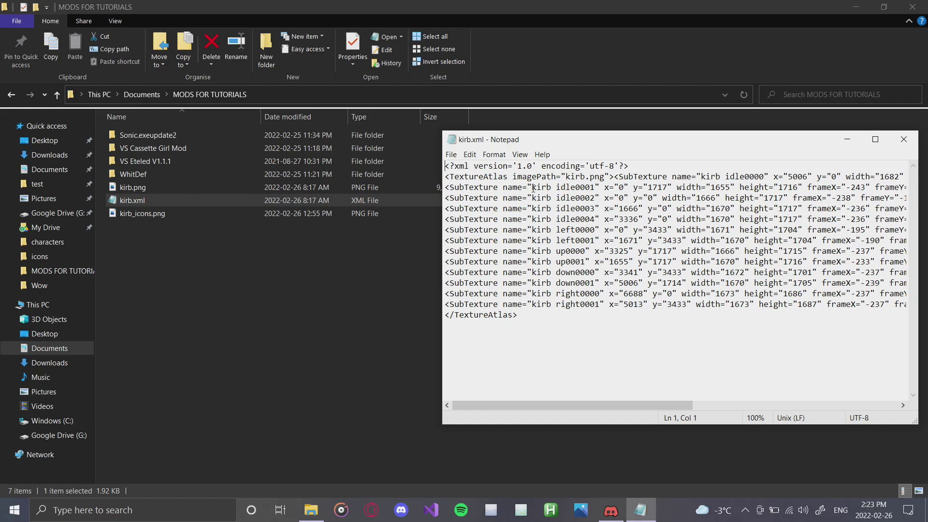
pyautogui.click(847, 140)
pyautogui.click(611, 510)
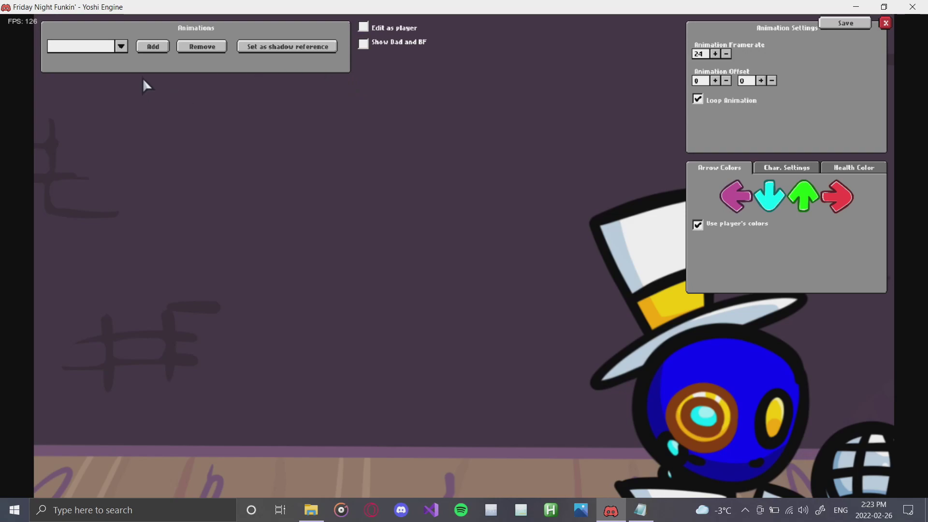
# Step: Begin a new animation named idle
pyautogui.click(152, 47)
pyautogui.click(473, 244)
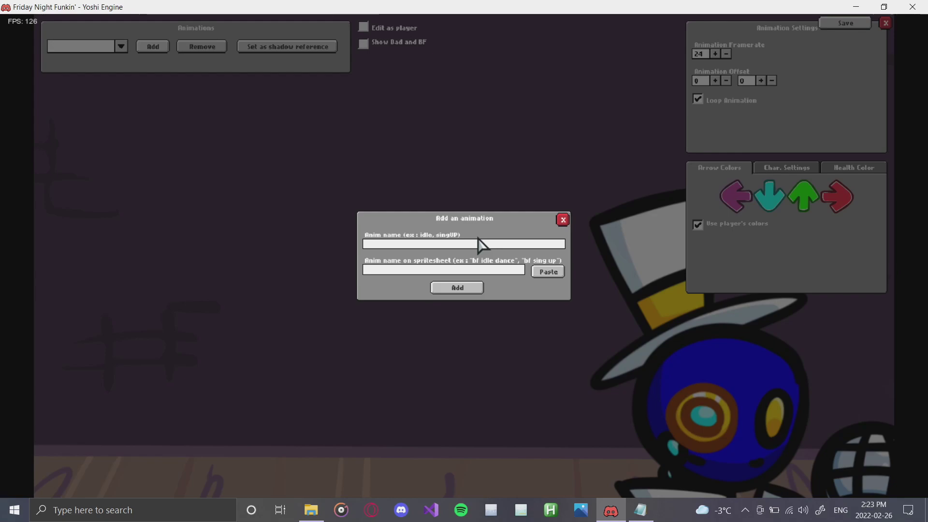
pyautogui.write('idle')
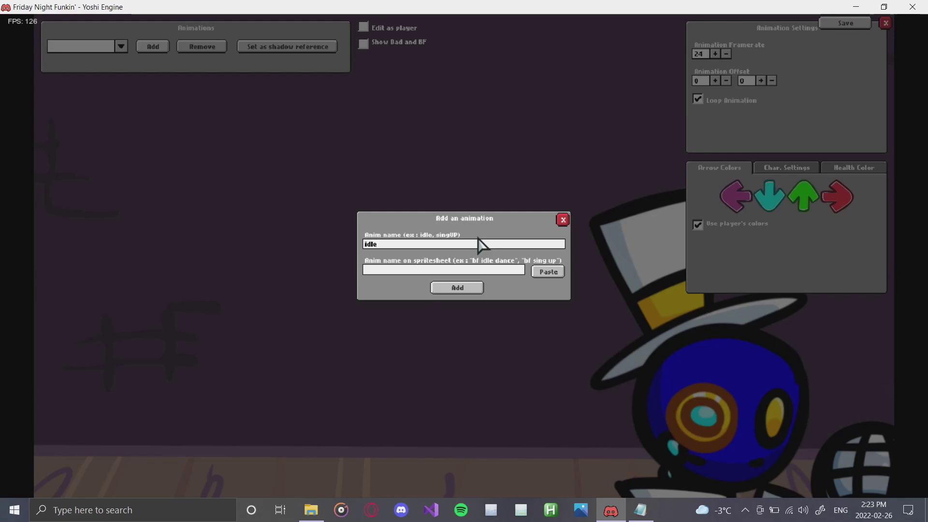
# Step: Copy the 'kirb idle' prefix from kirb.xml, paste it as the spritesheet name, and add the animation
pyautogui.click(642, 513)
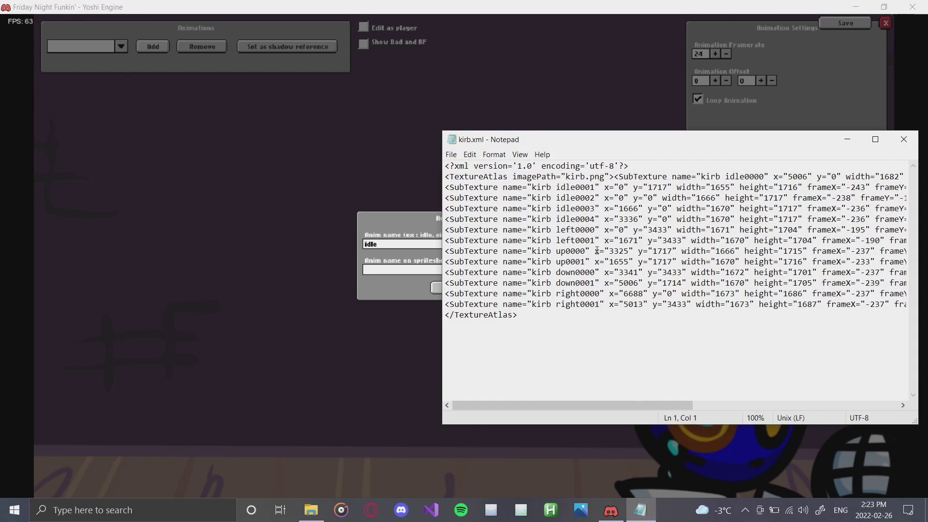
pyautogui.click(532, 187)
pyautogui.moveTo(532, 187); pyautogui.dragTo(576, 188)
pyautogui.rightClick(569, 189)
pyautogui.click(594, 221)
pyautogui.click(402, 270)
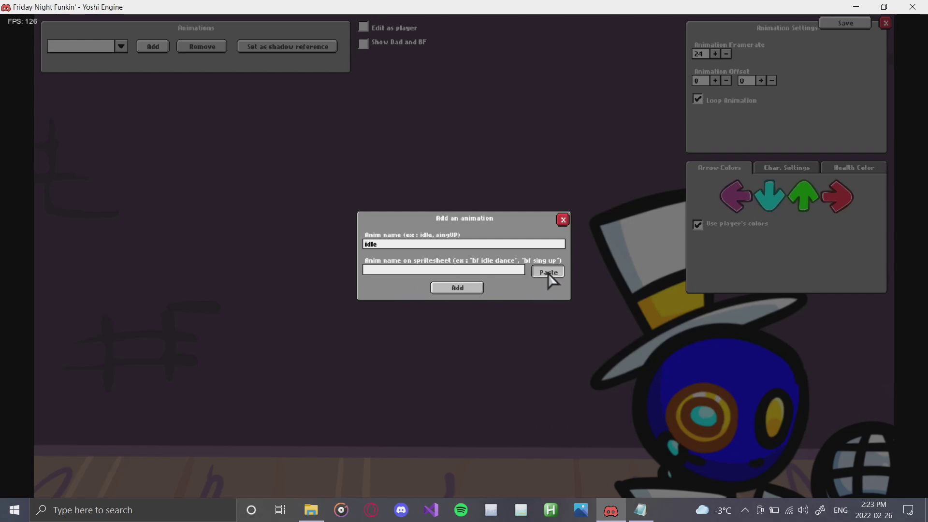
pyautogui.click(641, 510)
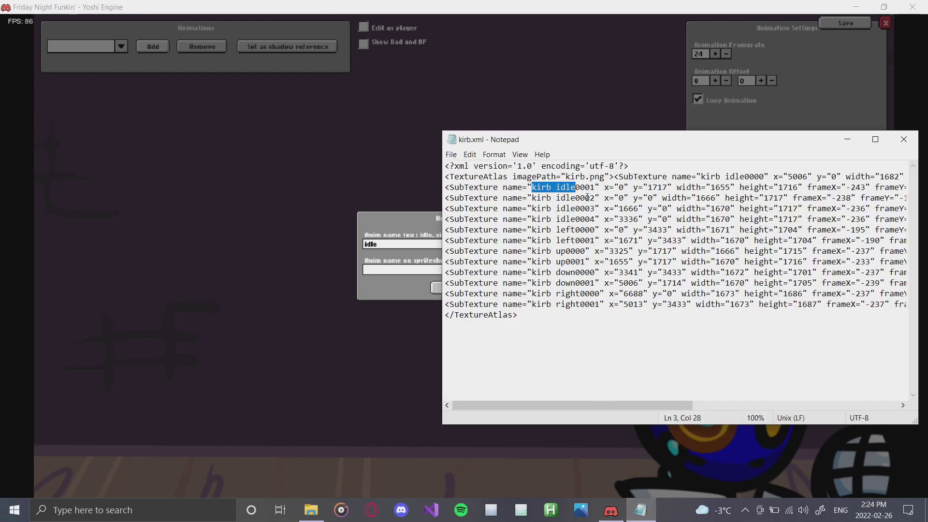
pyautogui.rightClick(554, 194)
pyautogui.click(604, 222)
pyautogui.click(393, 290)
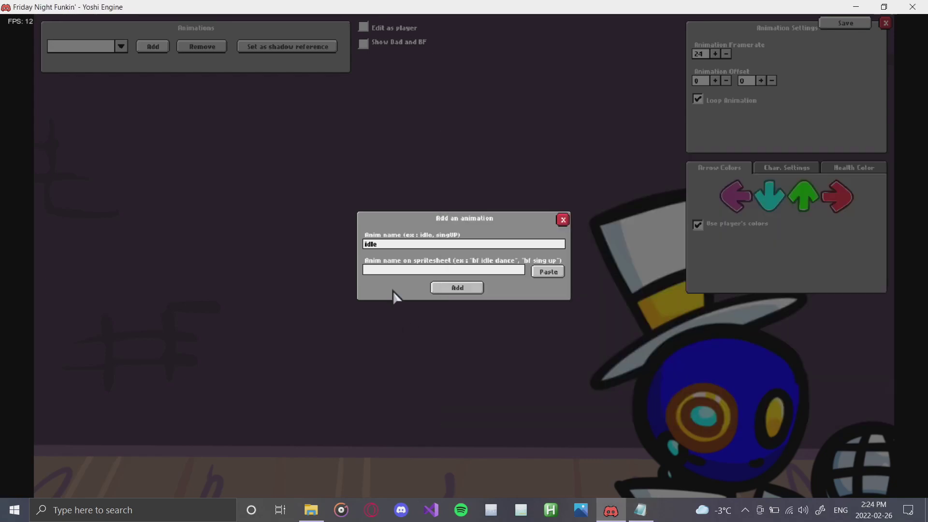
pyautogui.click(550, 276)
pyautogui.click(457, 288)
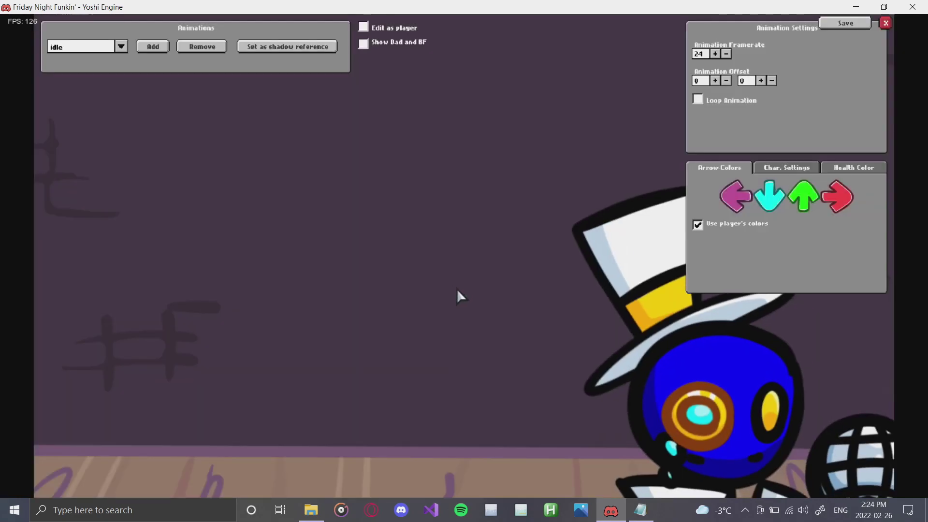
# Step: Add a singLEFT animation mapped to the spritesheet prefix 'kirb left' copied from kirb.xml
pyautogui.click(156, 50)
pyautogui.click(432, 244)
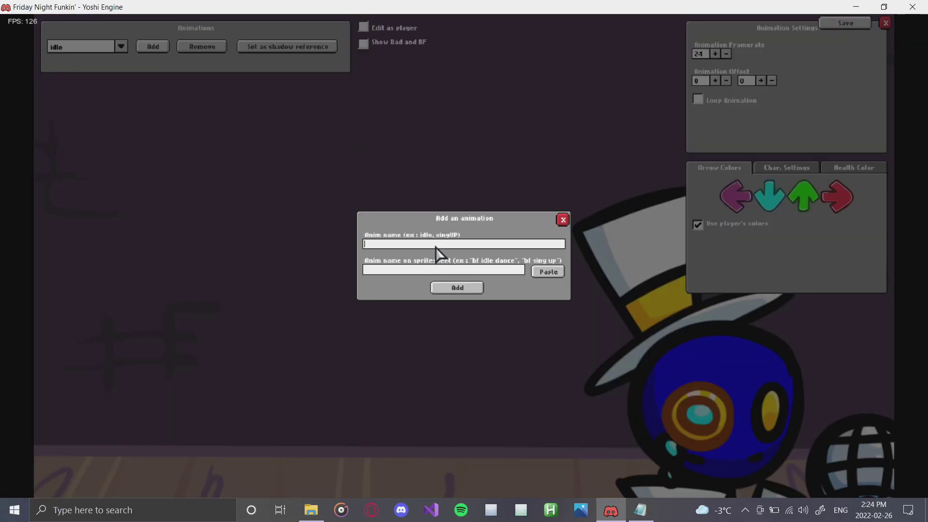
pyautogui.write('s')
pyautogui.write('LEFT')
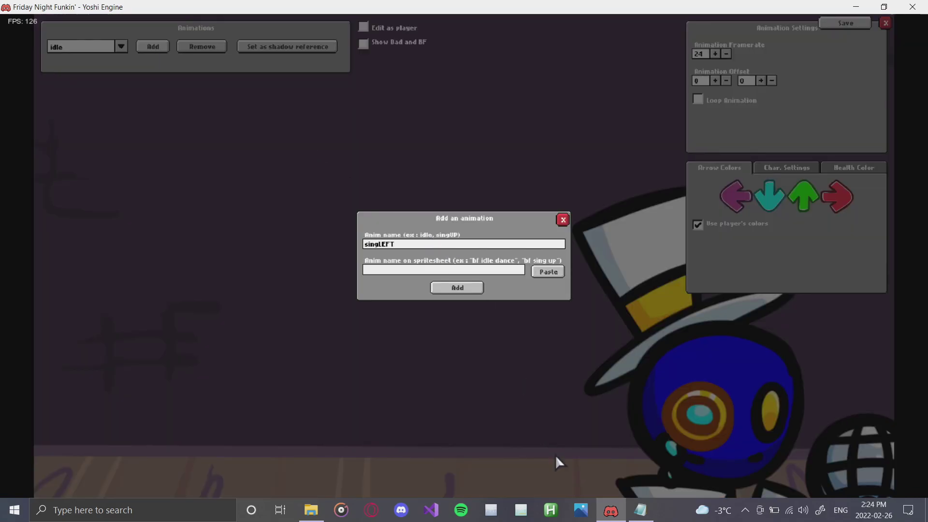
pyautogui.click(640, 510)
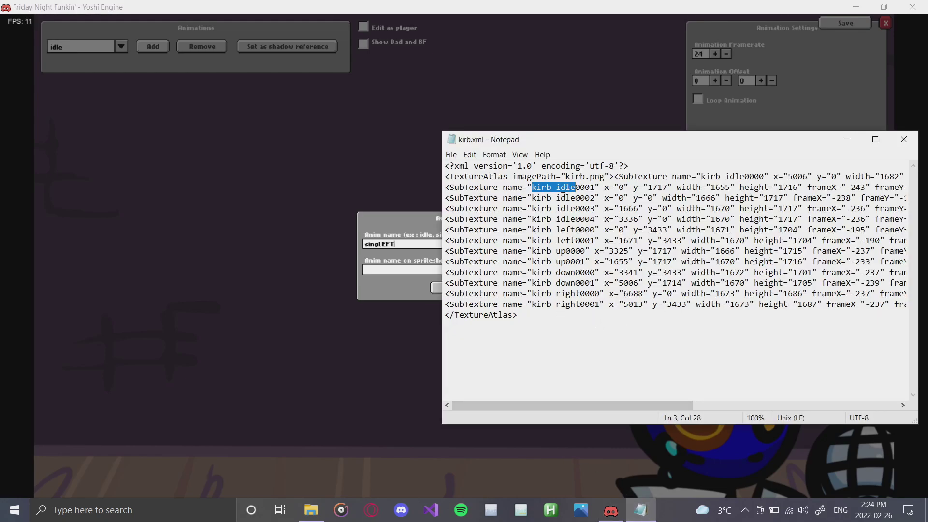
pyautogui.moveTo(533, 229); pyautogui.dragTo(573, 230)
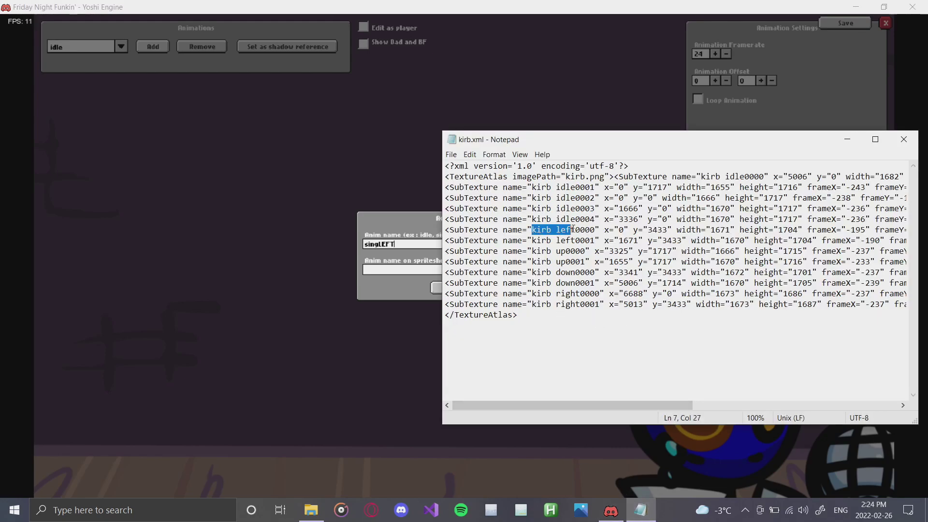
pyautogui.rightClick(566, 230)
pyautogui.click(585, 265)
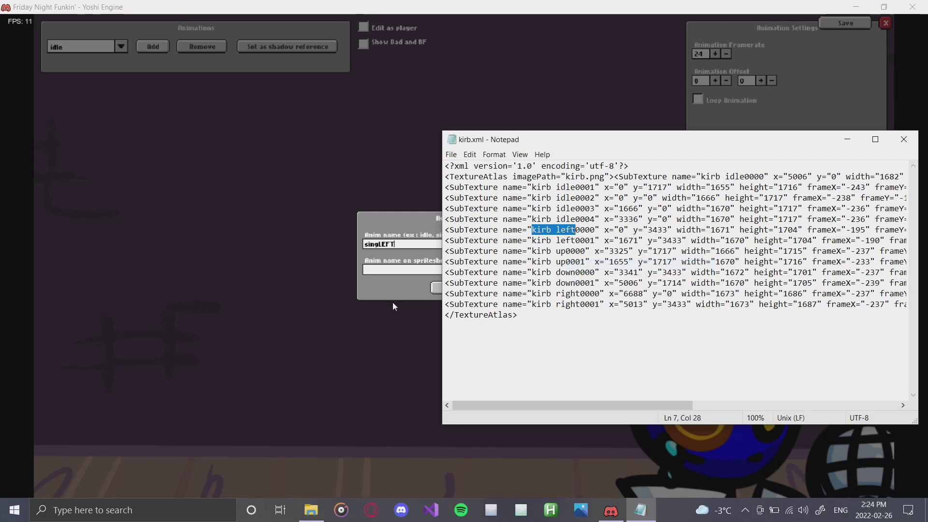
pyautogui.click(393, 303)
pyautogui.click(548, 272)
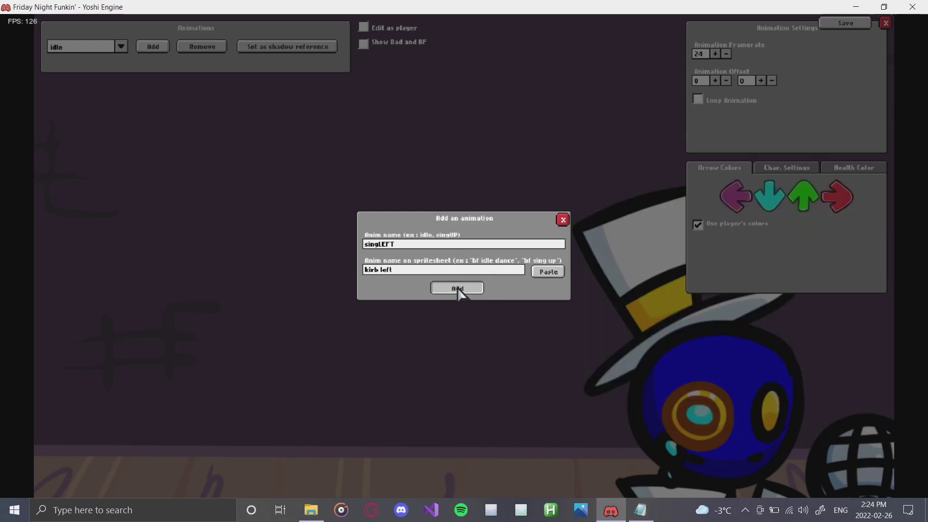
pyautogui.click(457, 287)
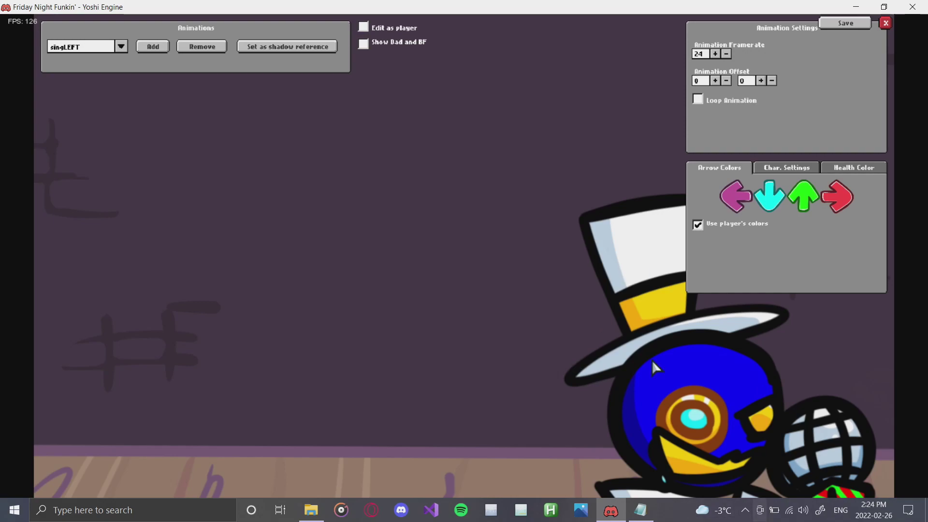
# Step: Add a singUP animation mapped to the spritesheet prefix 'kirb up'
pyautogui.click(151, 46)
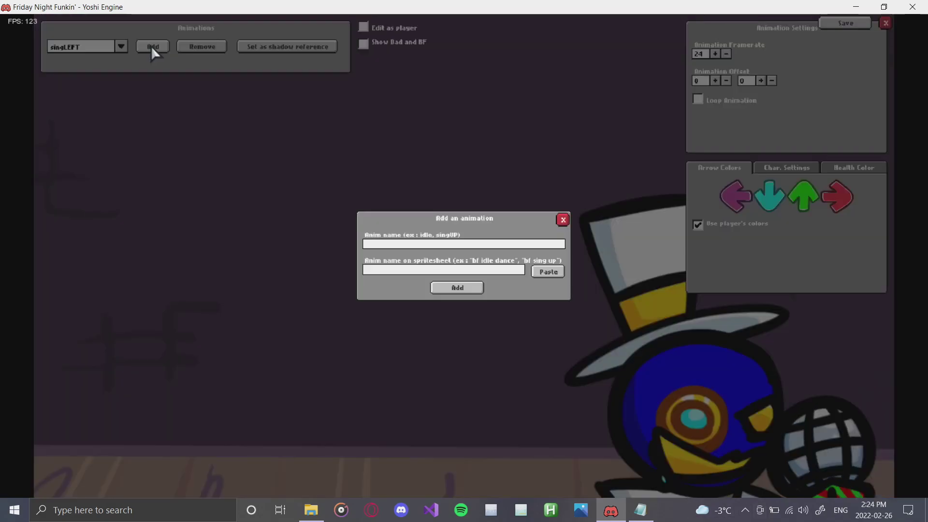
pyautogui.click(404, 242)
pyautogui.write('singUP')
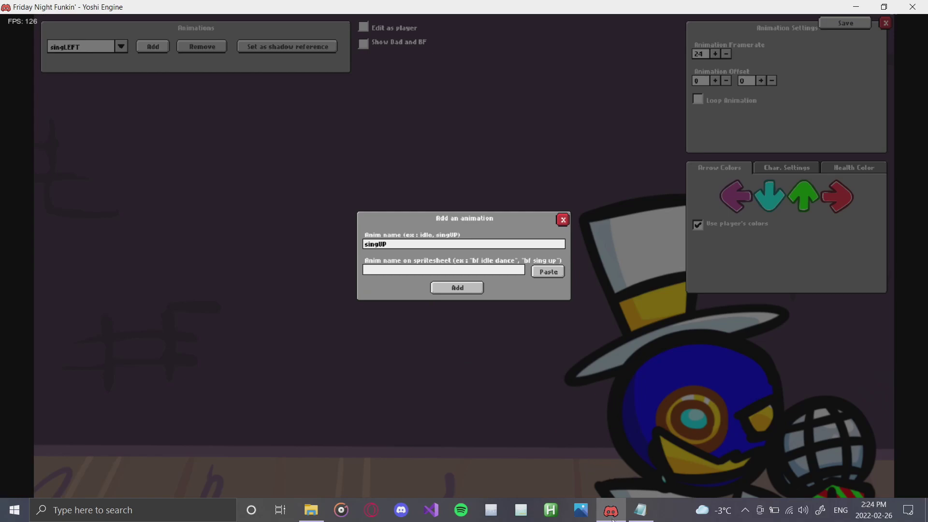
pyautogui.click(640, 511)
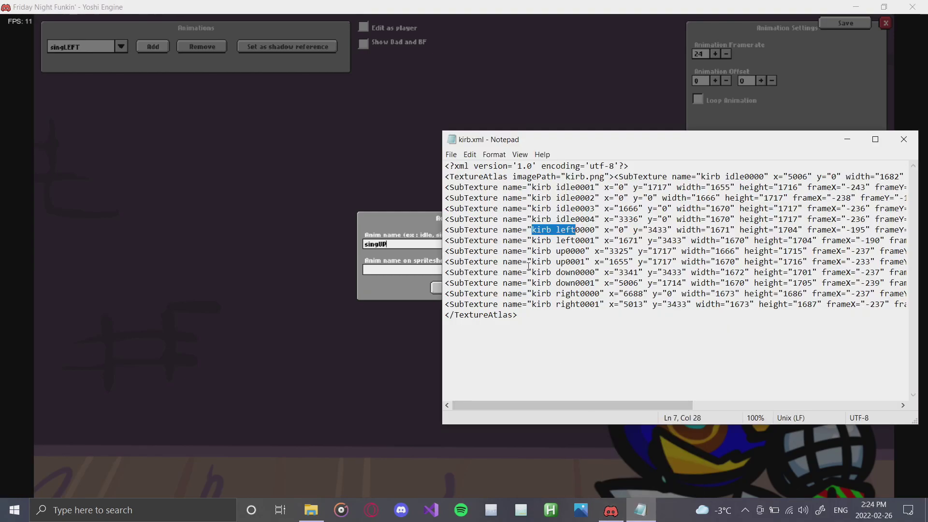
pyautogui.moveTo(532, 241); pyautogui.dragTo(566, 251)
pyautogui.rightClick(555, 256)
pyautogui.click(582, 291)
pyautogui.click(380, 292)
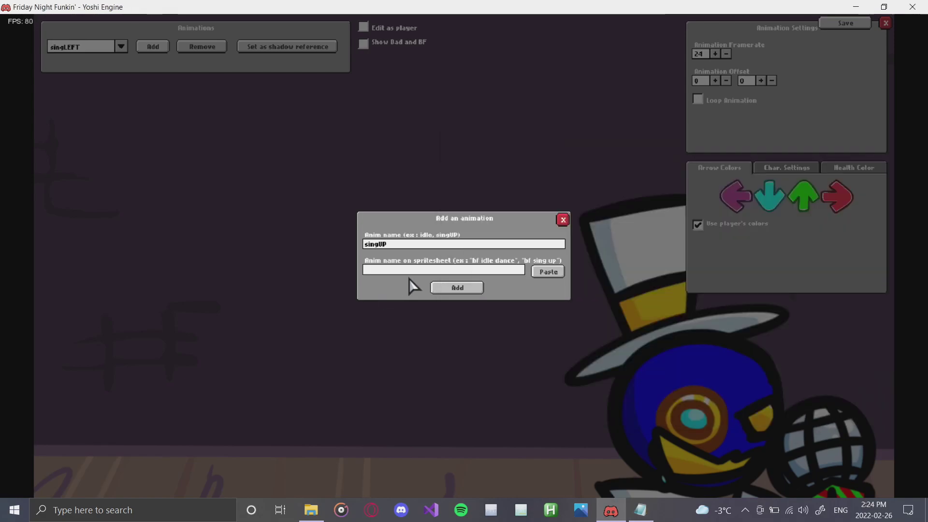
pyautogui.click(551, 275)
pyautogui.click(450, 290)
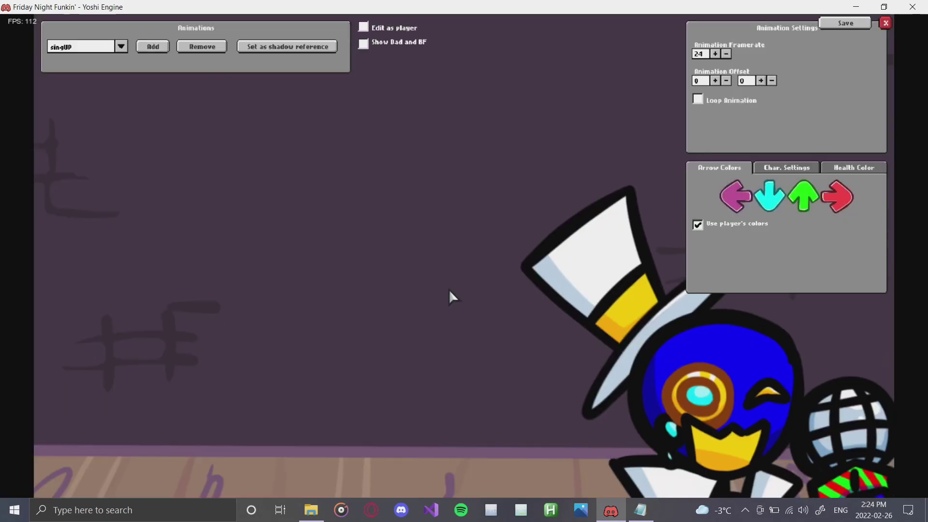
# Step: Add a singDOWN animation mapped to the spritesheet prefix 'kirb down'
pyautogui.click(153, 46)
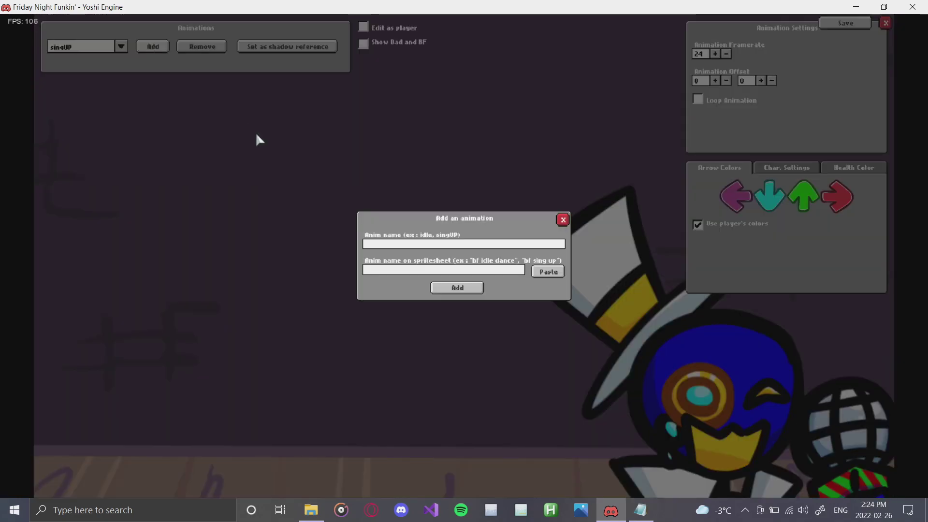
pyautogui.click(405, 242)
pyautogui.write('singDOWN')
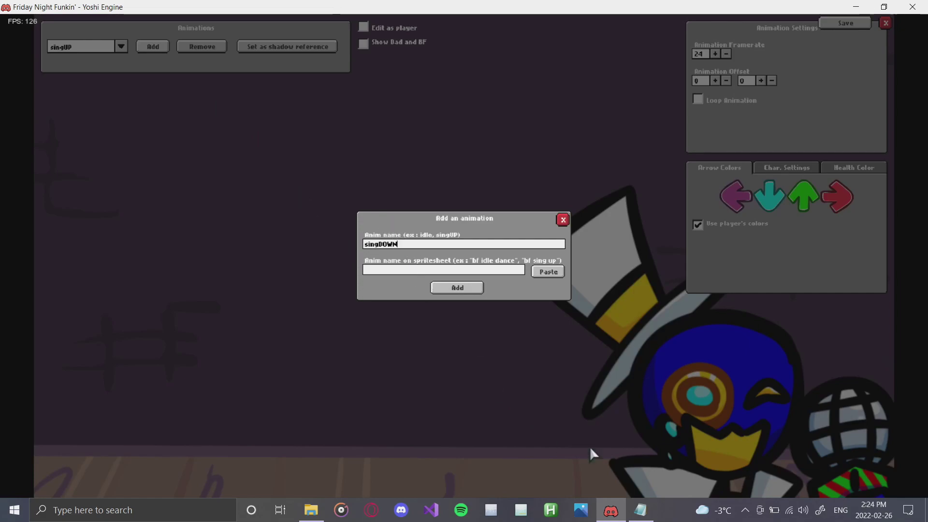
pyautogui.click(640, 510)
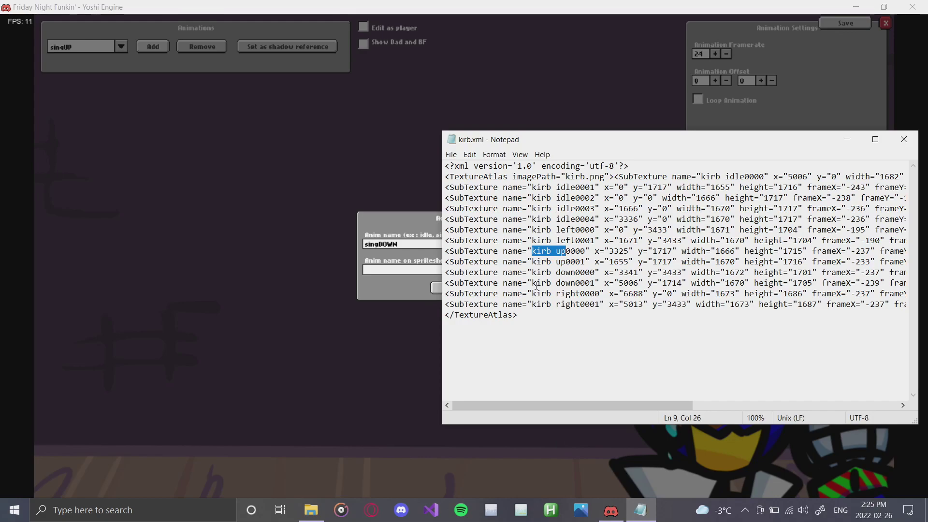
pyautogui.moveTo(532, 272); pyautogui.dragTo(575, 272)
pyautogui.rightClick(572, 277)
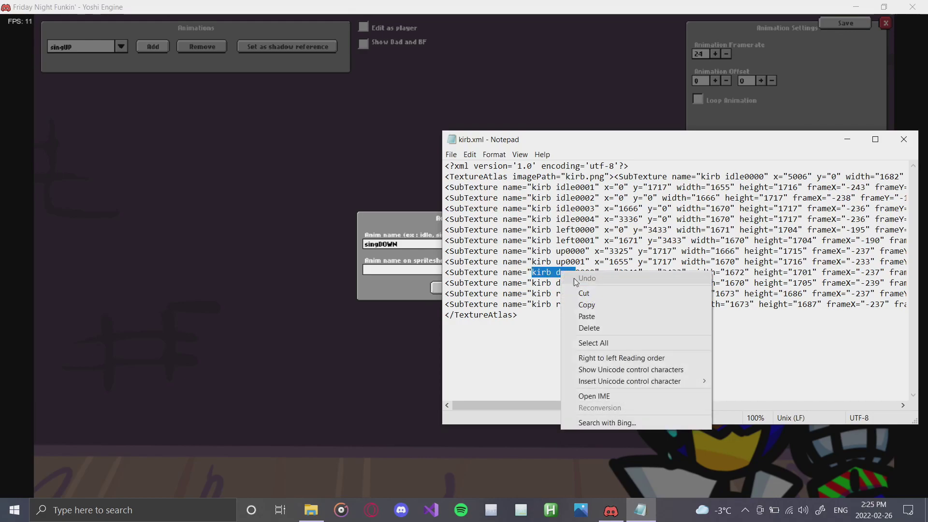
pyautogui.click(599, 305)
pyautogui.click(371, 280)
pyautogui.click(549, 272)
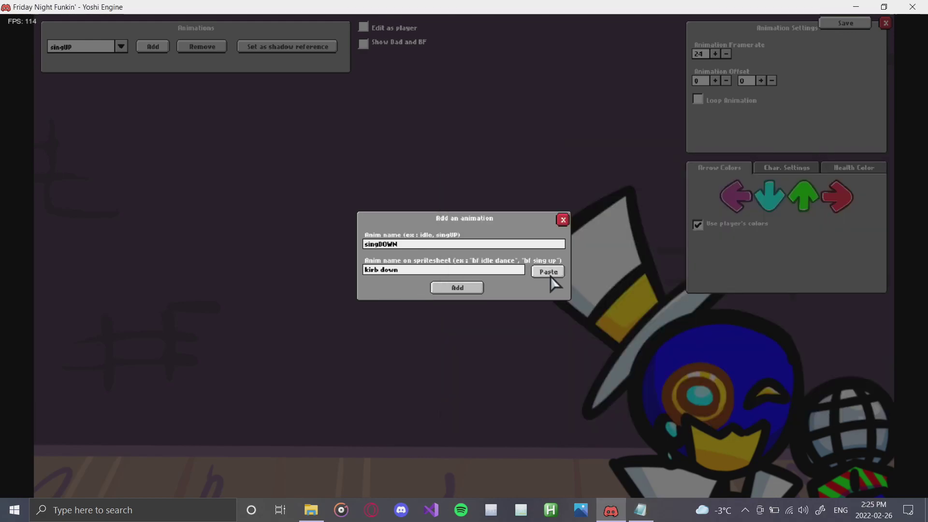
pyautogui.click(455, 287)
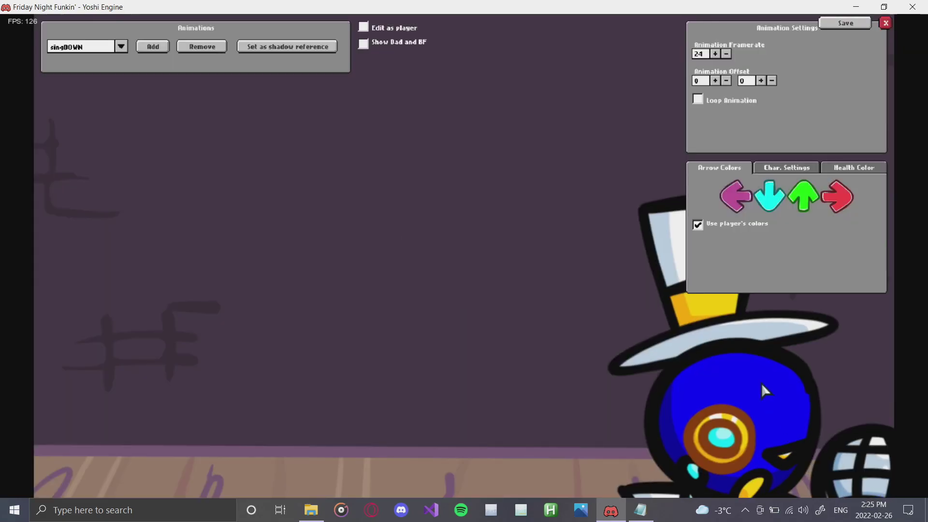
# Step: Add a singRIGHT animation mapped to the spritesheet prefix 'kirb right'
pyautogui.click(153, 46)
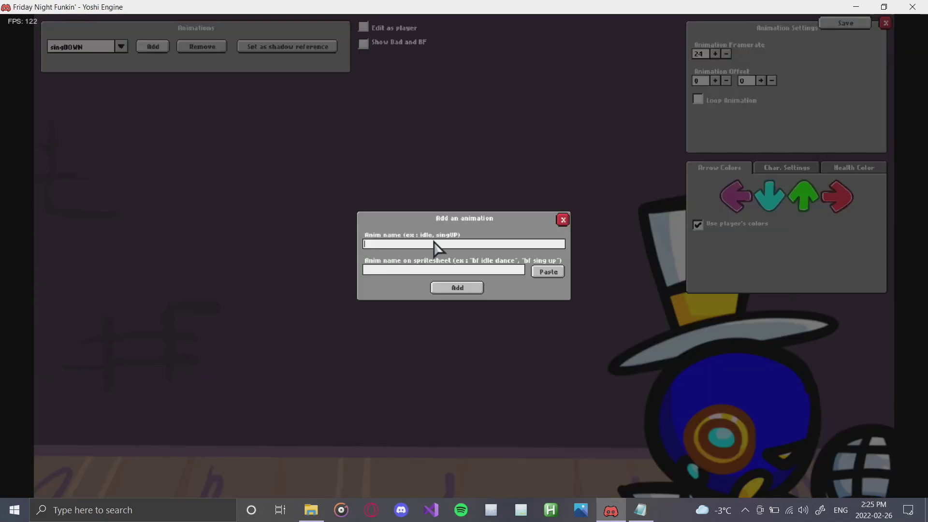
pyautogui.write('singRIGHT')
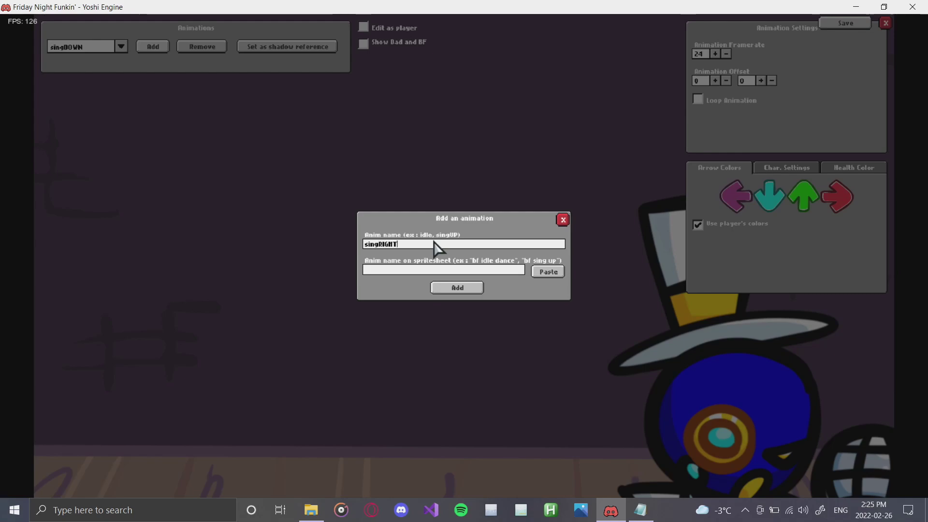
pyautogui.click(639, 511)
pyautogui.moveTo(533, 294); pyautogui.dragTo(582, 295)
pyautogui.rightClick(570, 295)
pyautogui.click(587, 328)
pyautogui.click(399, 282)
pyautogui.click(533, 273)
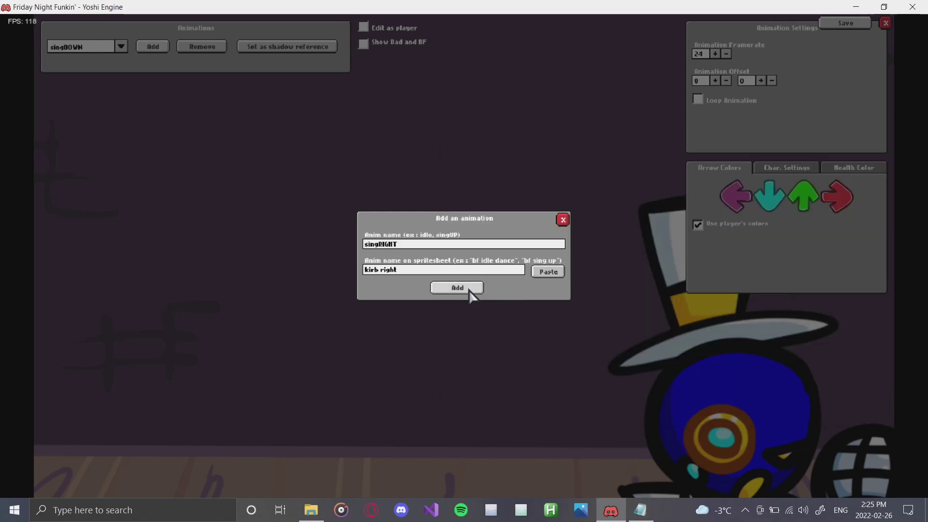
pyautogui.click(469, 289)
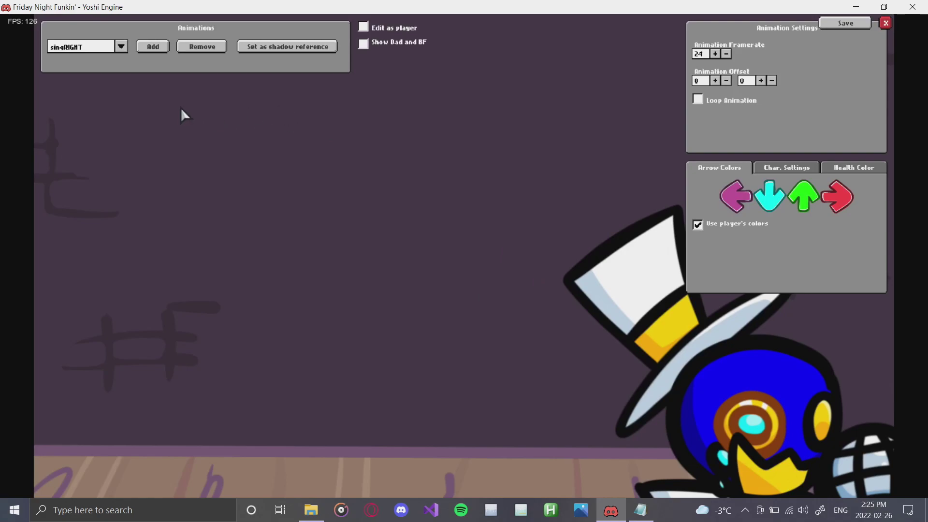
pyautogui.click(97, 48)
# Step: Preview kirb's idle animation with the Dad and BF silhouettes shown, panning to inspect him
pyautogui.click(86, 59)
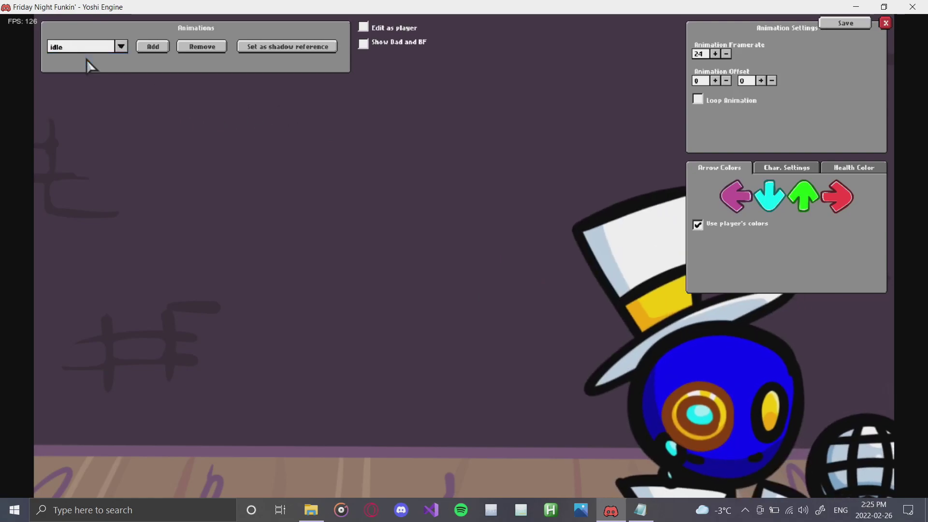
pyautogui.click(364, 44)
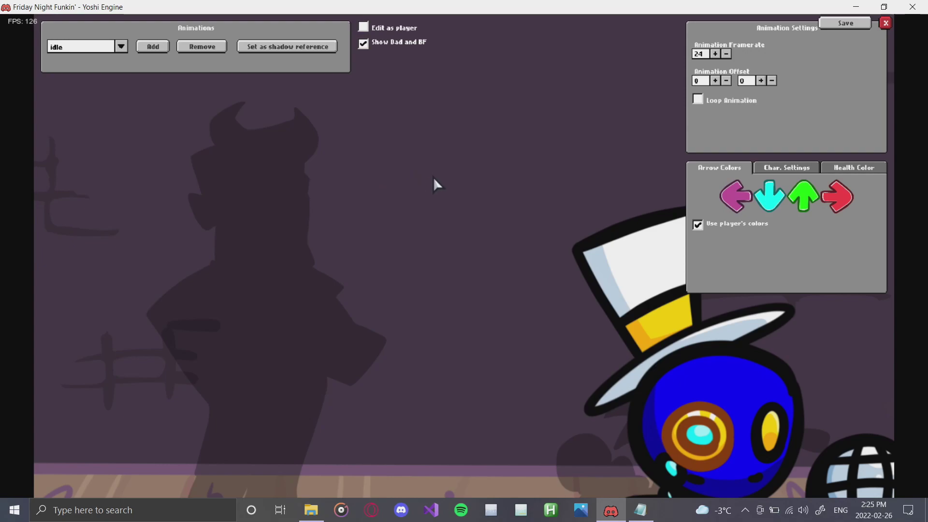
pyautogui.press('Down')
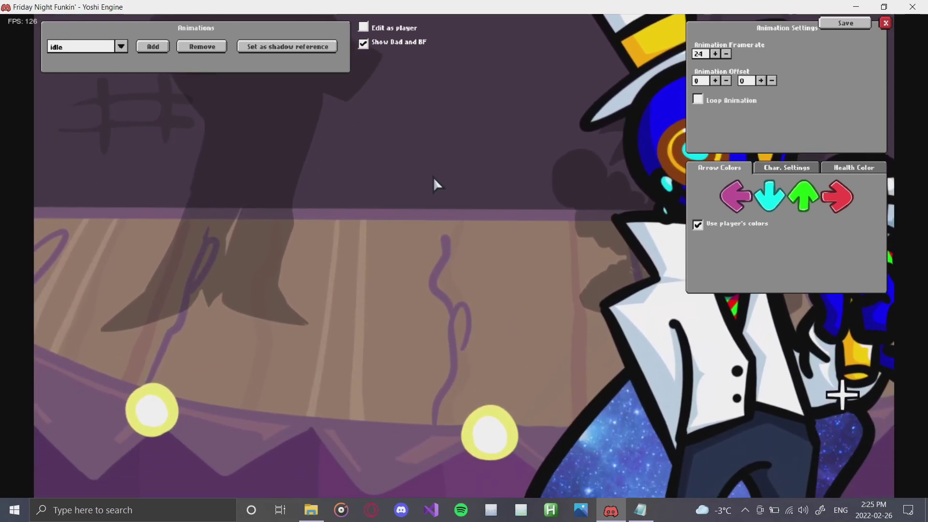
pyautogui.press('Down')
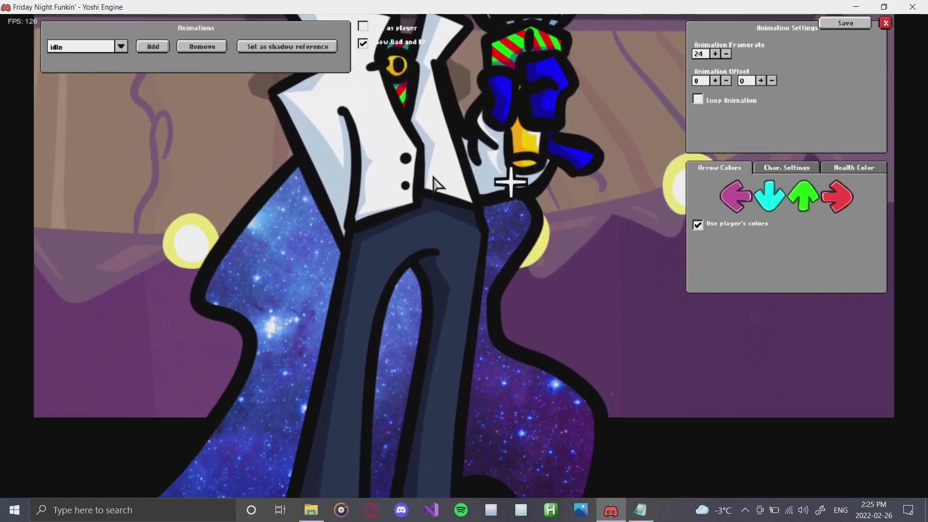
pyautogui.press('Up')
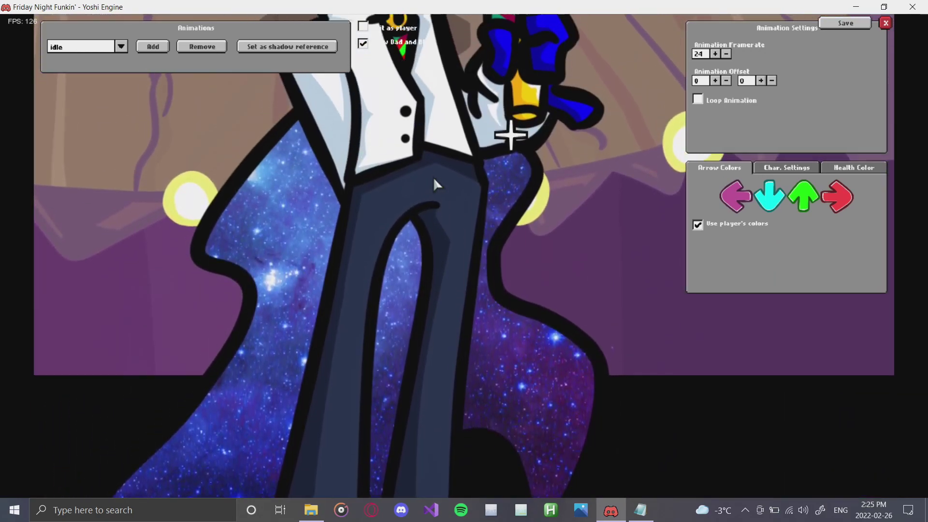
pyautogui.press('Up')
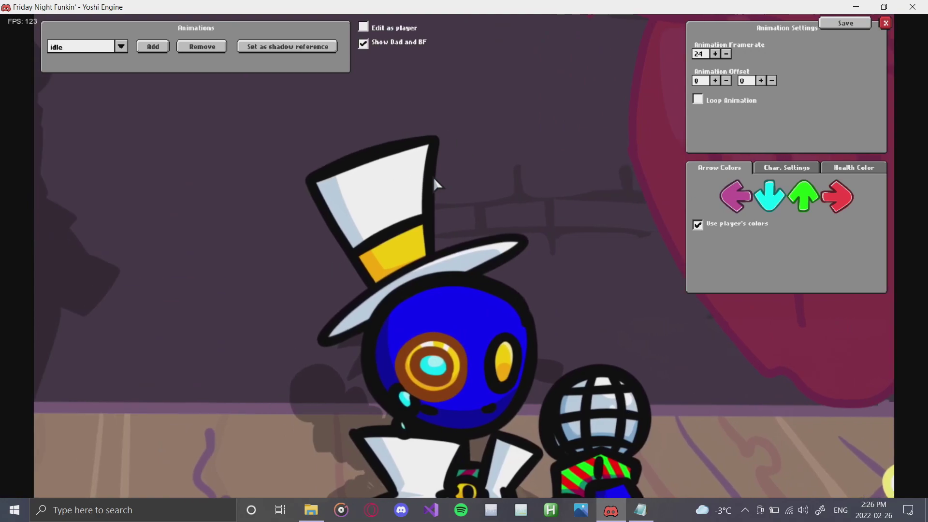
pyautogui.press('Left')
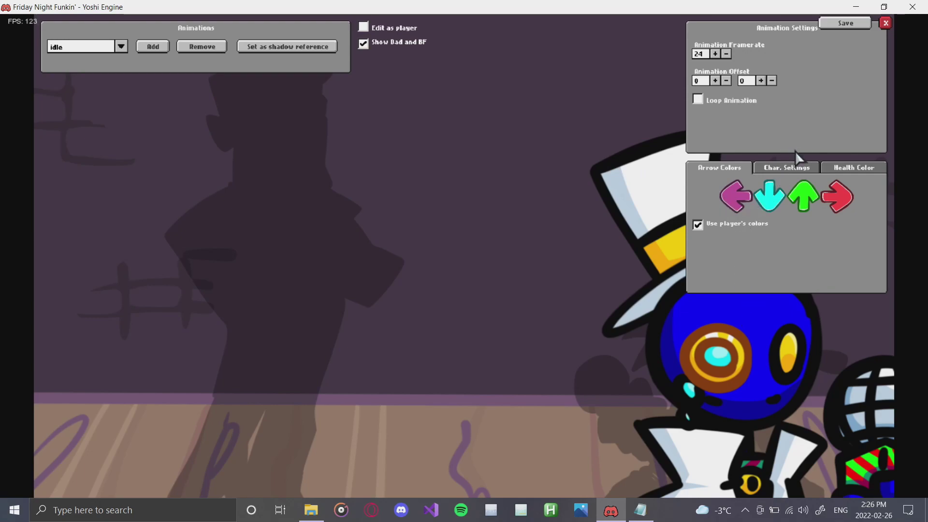
# Step: Shrink kirb's scale to 0.6 in Char. Settings and flip him horizontally
pyautogui.click(793, 167)
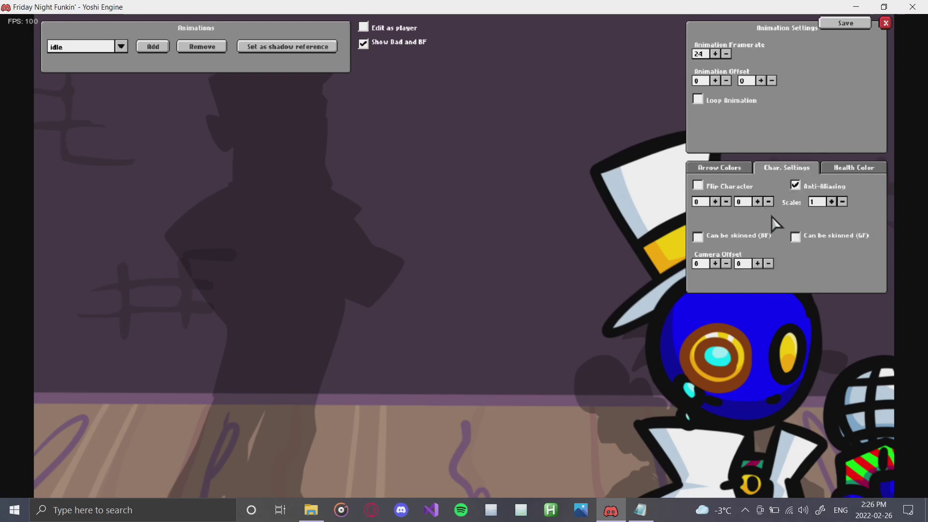
pyautogui.click(842, 202)
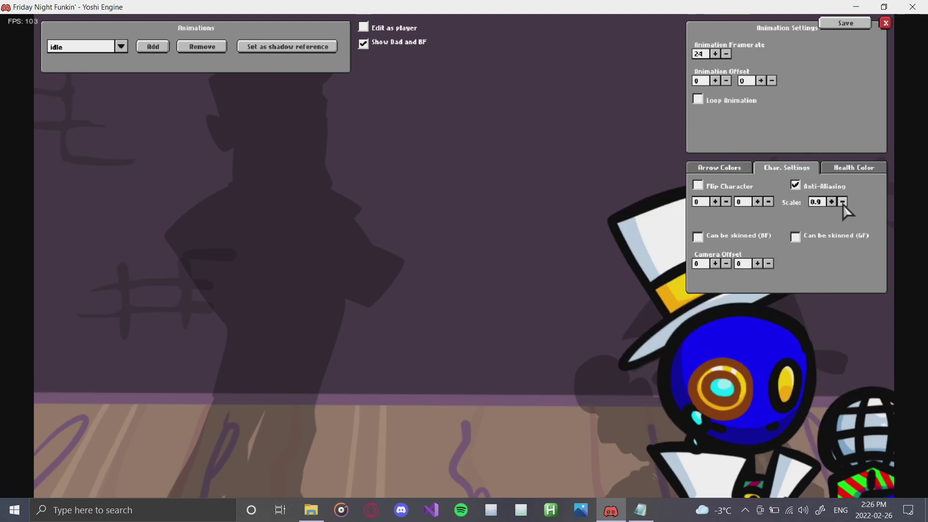
pyautogui.click(843, 202)
pyautogui.click(842, 202)
pyautogui.click(842, 202)
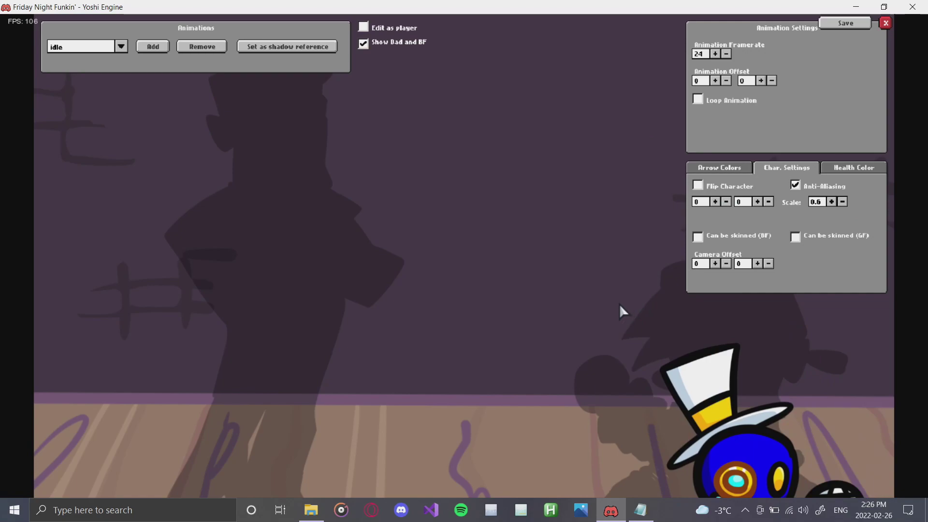
pyautogui.press('k')
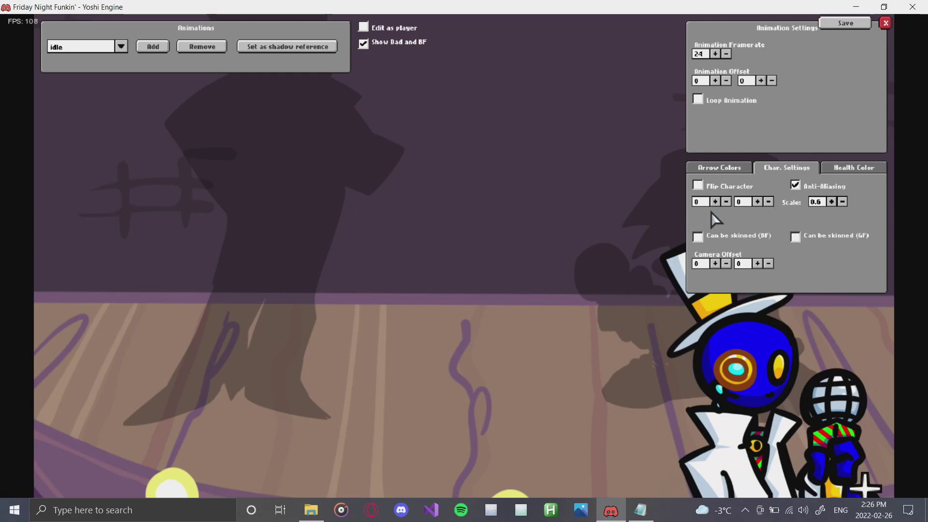
pyautogui.click(698, 185)
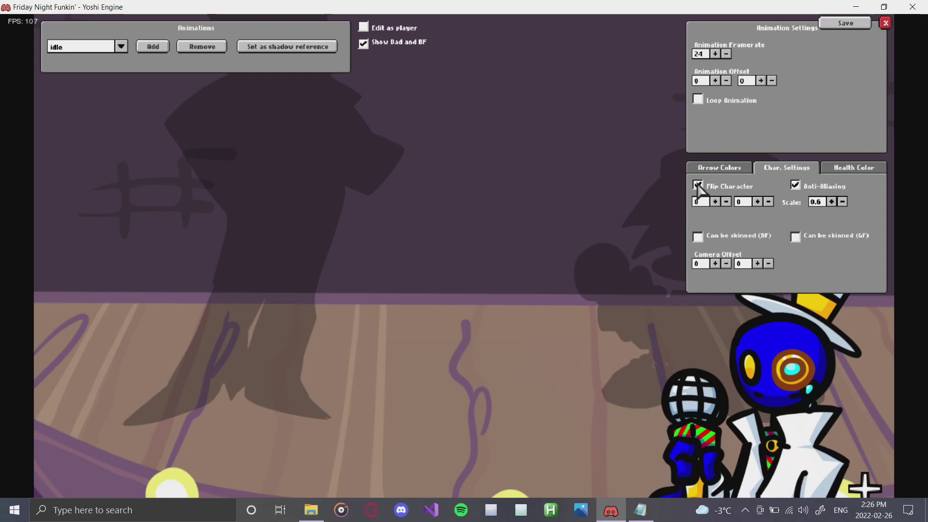
# Step: Unflip kirb and move his horizontal offset left to -760
pyautogui.click(698, 186)
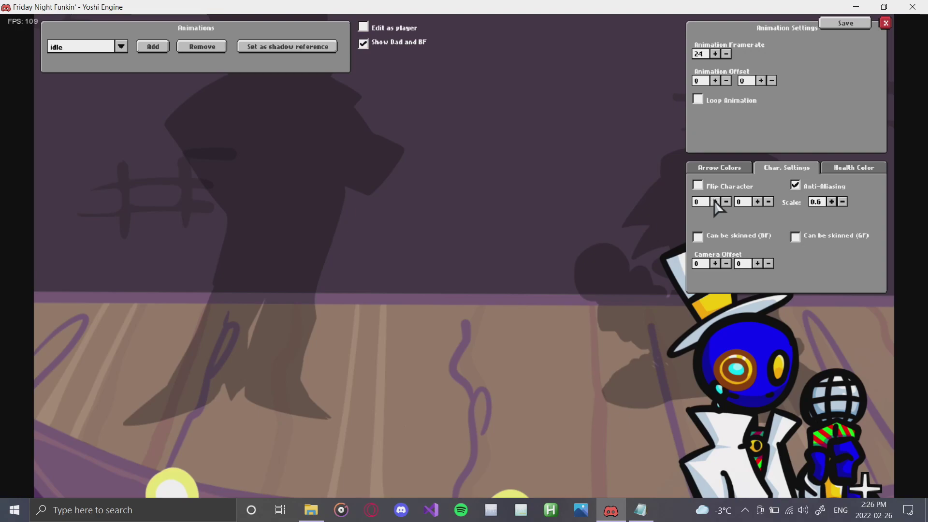
pyautogui.click(729, 204)
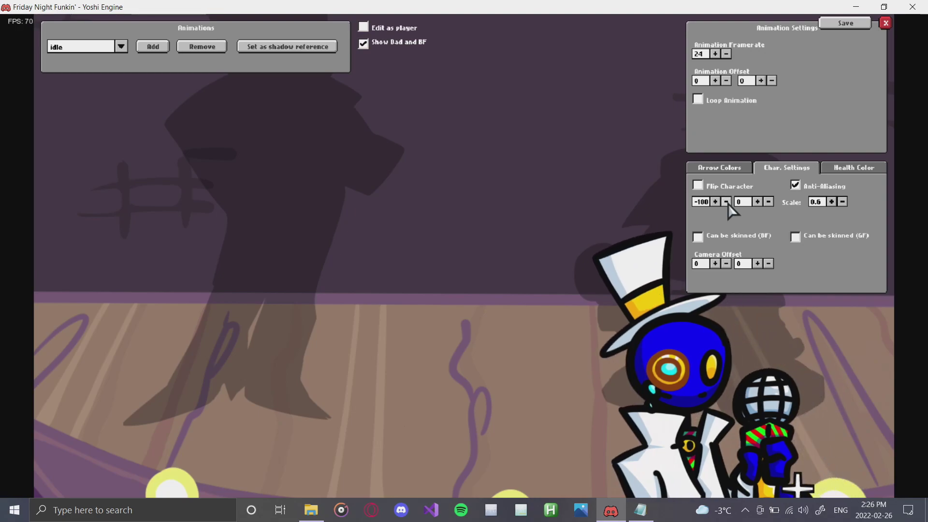
pyautogui.click(728, 204)
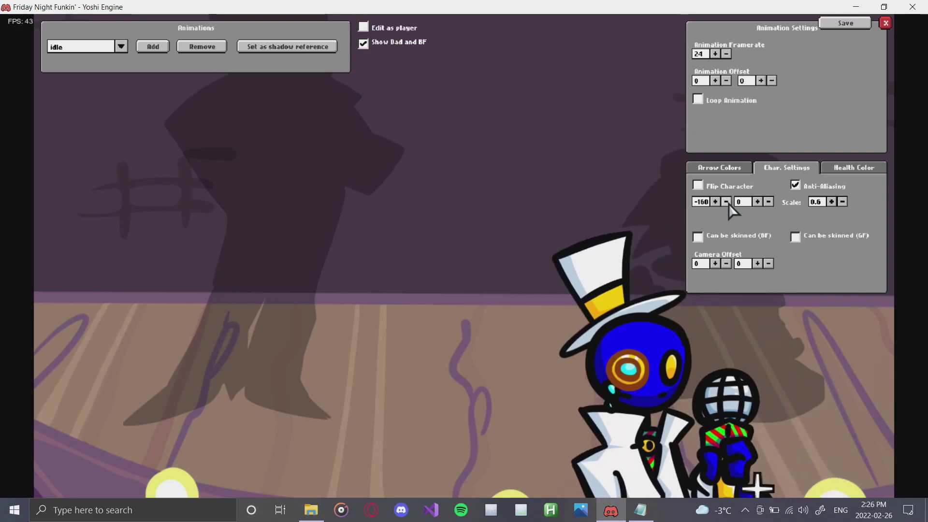
pyautogui.click(728, 204)
pyautogui.click(728, 204)
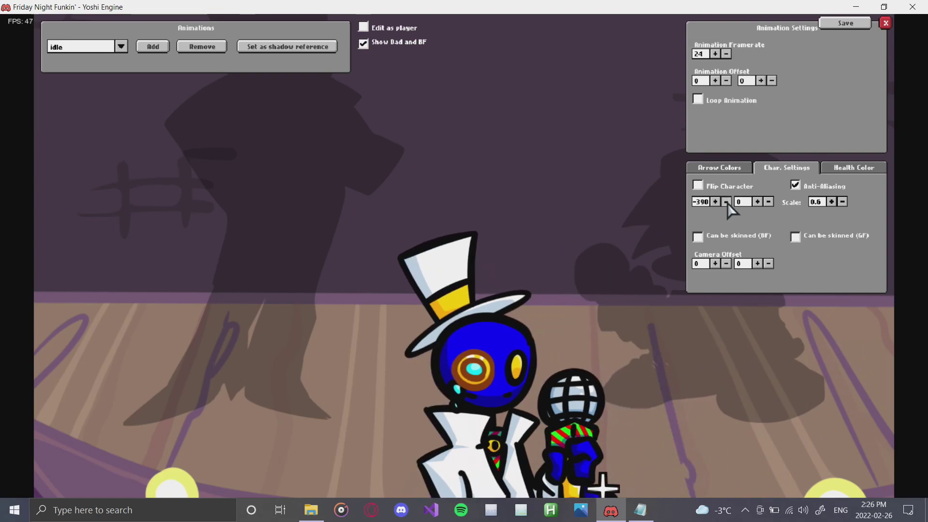
pyautogui.click(727, 203)
pyautogui.click(727, 203)
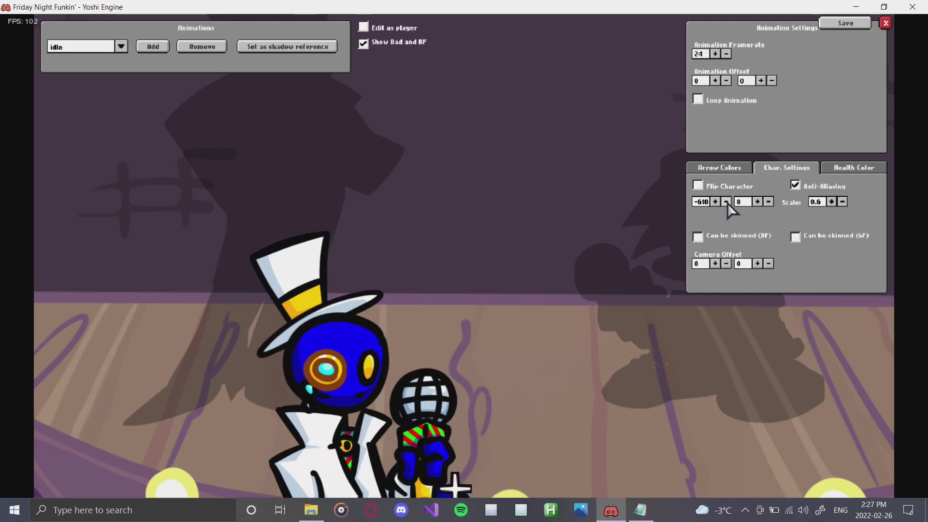
pyautogui.click(727, 203)
pyautogui.click(727, 203)
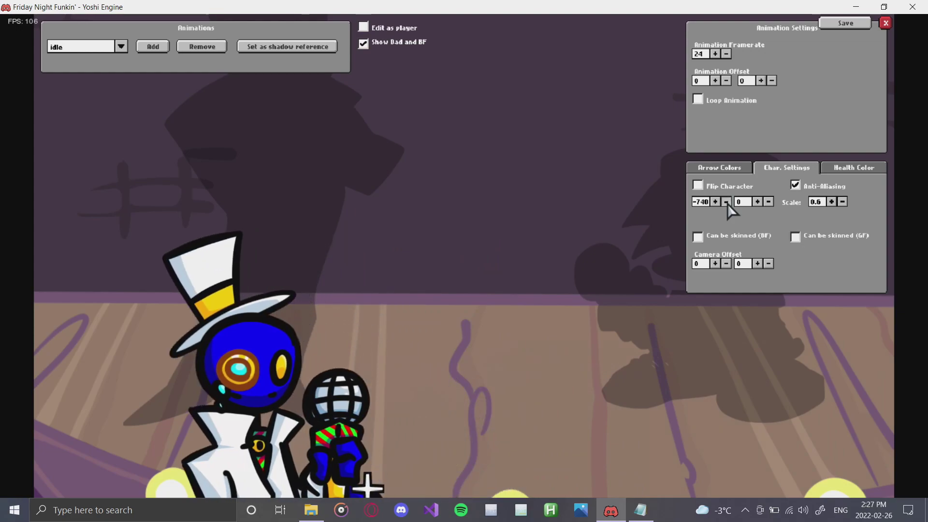
# Step: Raise kirb to vertical offset -620 and reduce his scale to 0.5
pyautogui.click(767, 203)
pyautogui.click(768, 203)
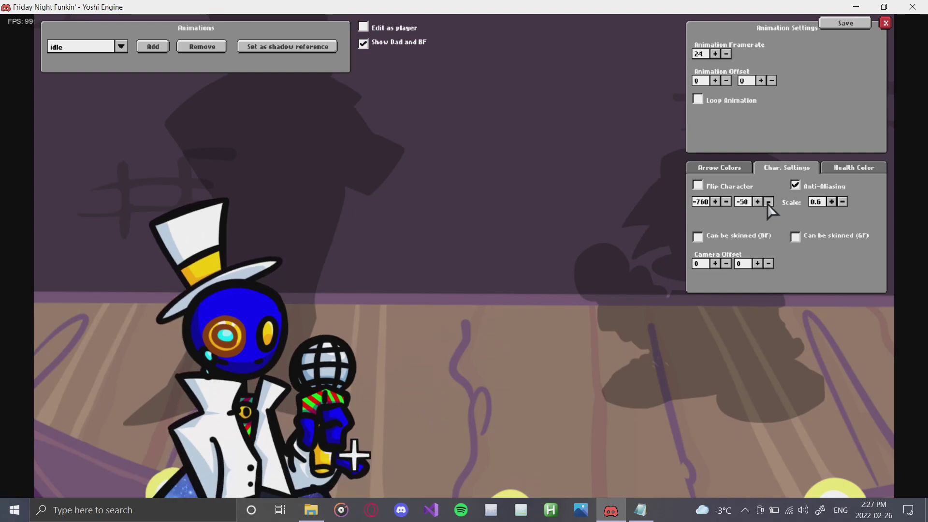
pyautogui.click(768, 203)
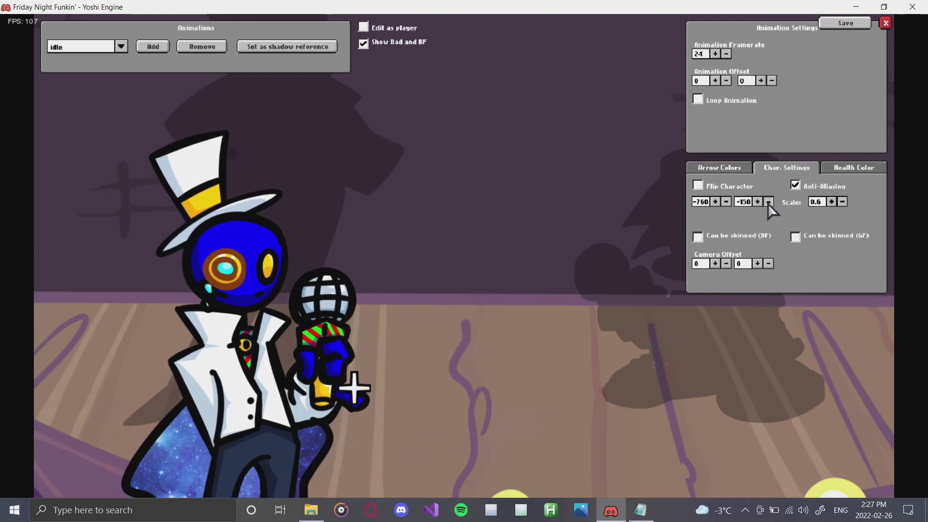
pyautogui.click(767, 203)
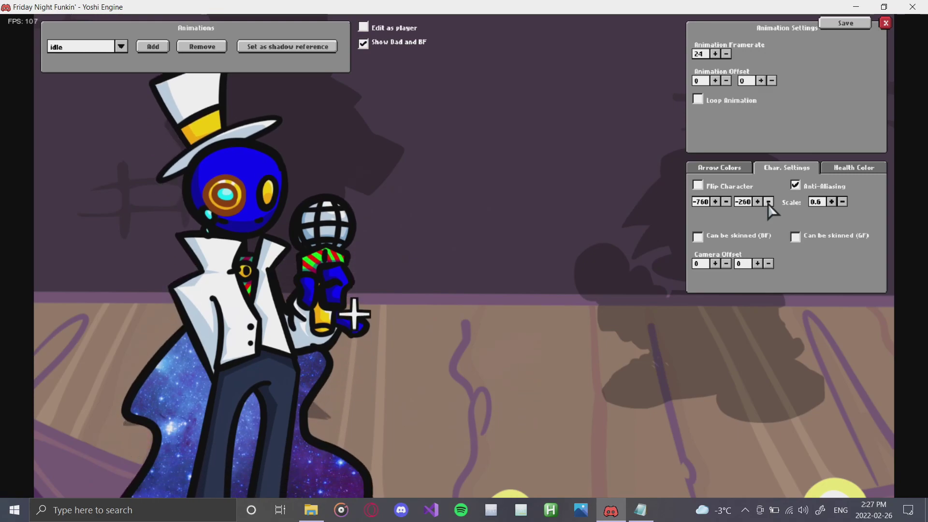
pyautogui.click(768, 203)
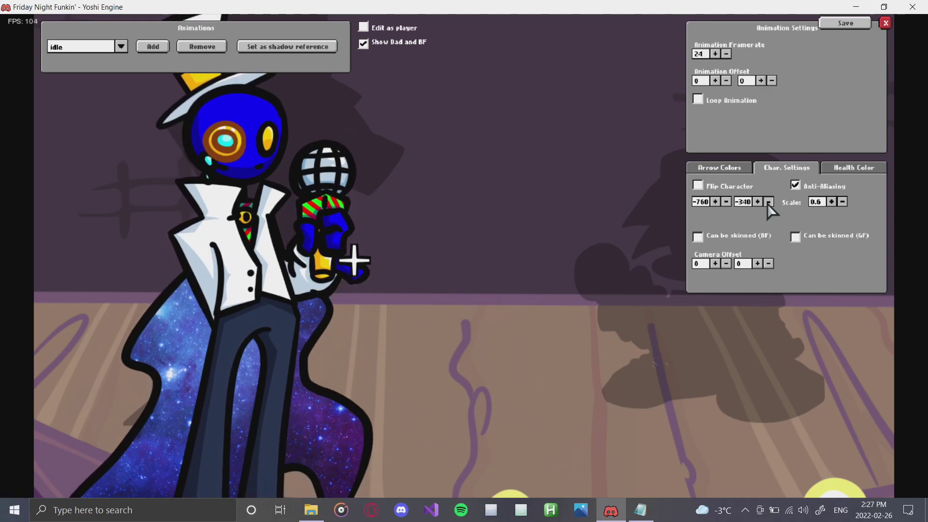
pyautogui.click(768, 203)
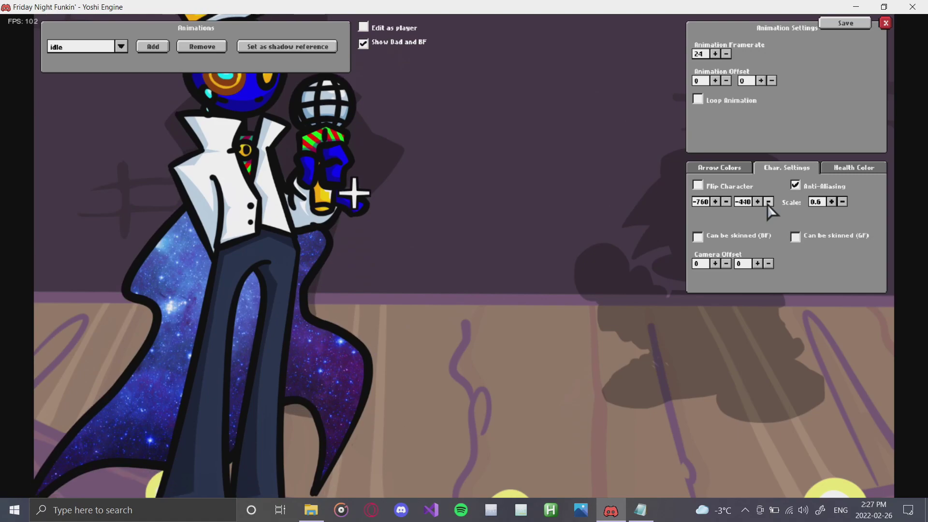
pyautogui.click(768, 203)
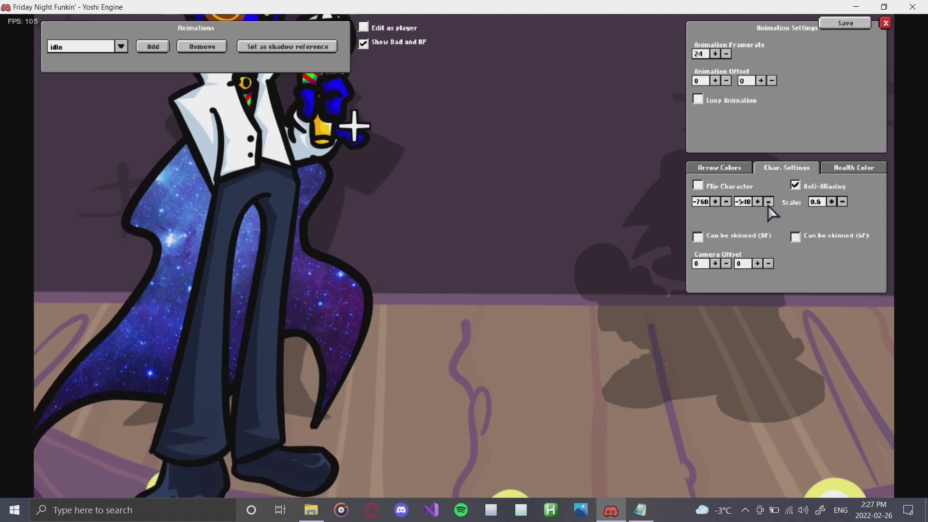
pyautogui.click(767, 203)
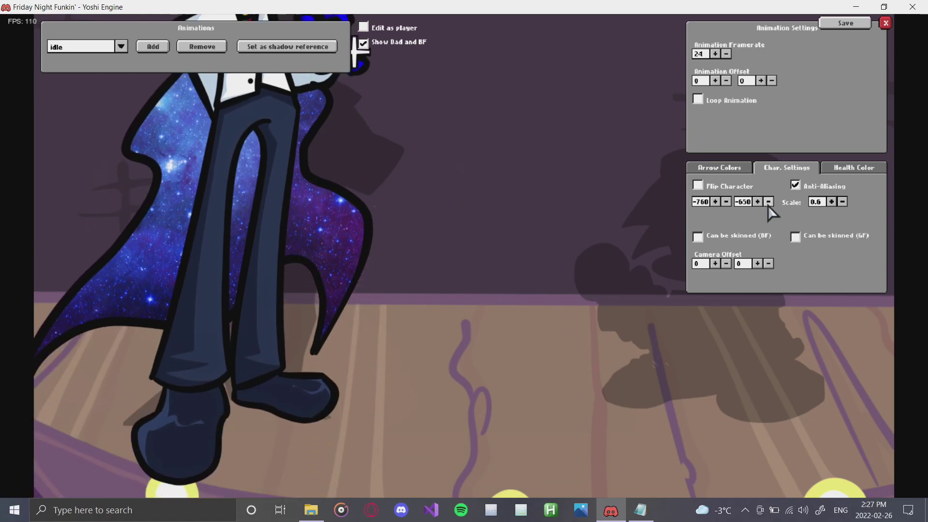
pyautogui.click(842, 201)
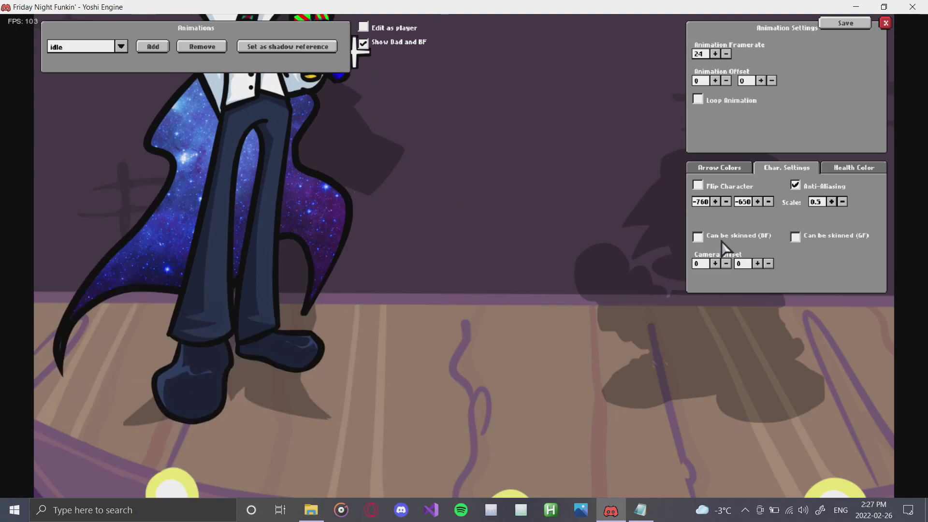
pyautogui.click(758, 202)
pyautogui.click(758, 202)
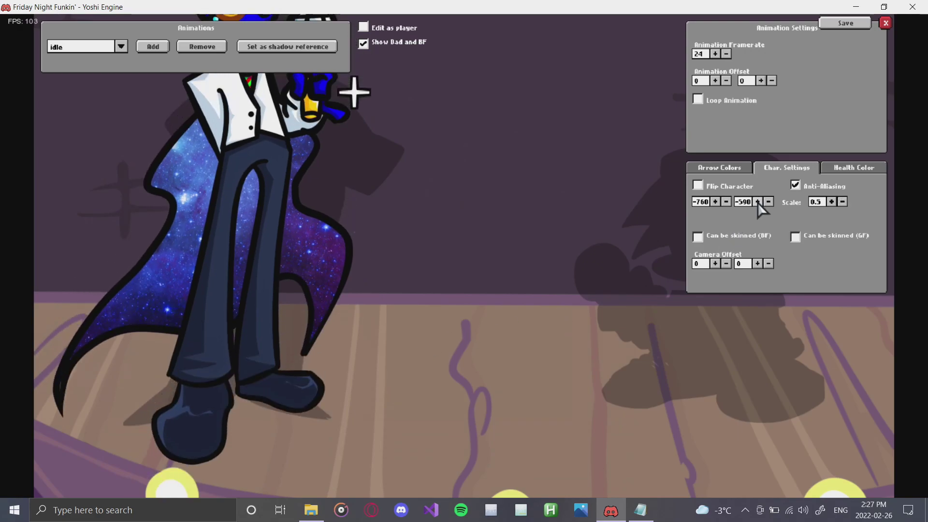
pyautogui.click(768, 202)
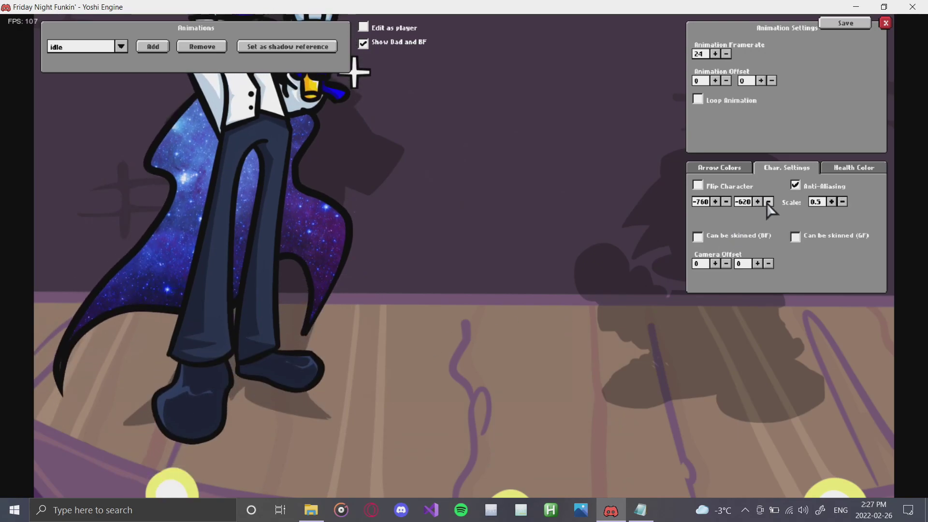
pyautogui.scroll(-3, 290, 275)
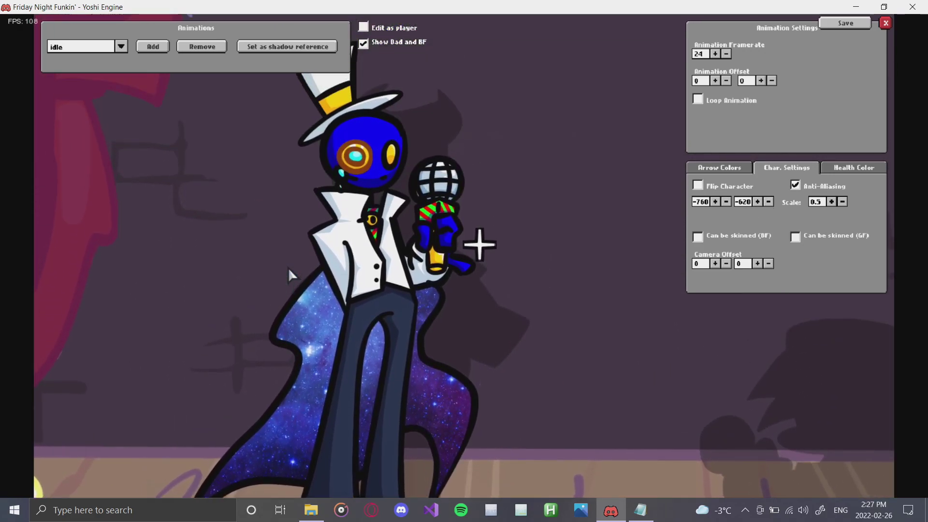
# Step: Hide the Dad and BF figures and use kirb's idle pose as the shadow reference
pyautogui.scroll(-5, 289, 268)
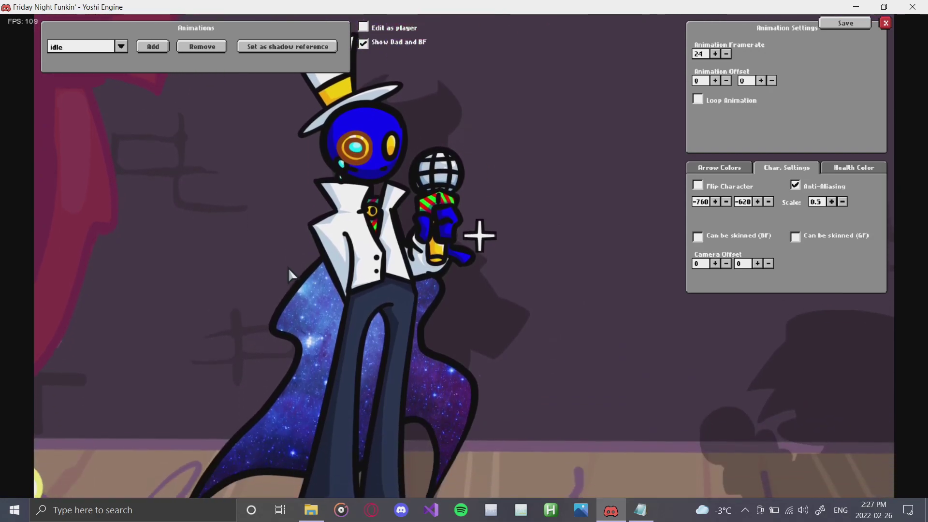
pyautogui.click(363, 43)
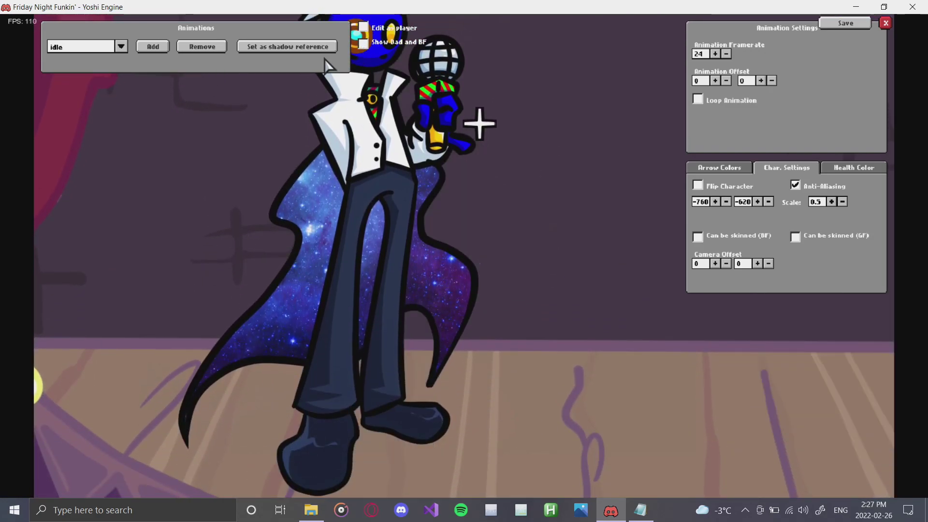
pyautogui.click(285, 50)
pyautogui.click(727, 173)
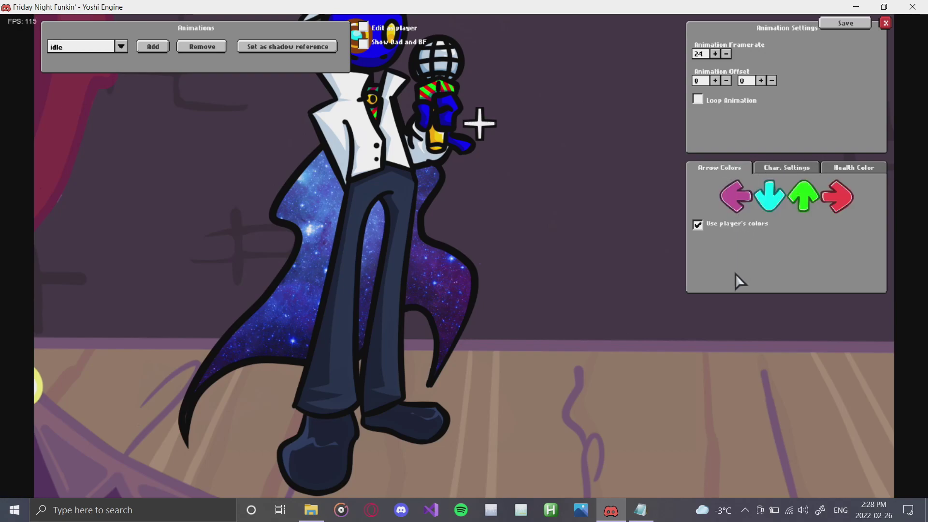
# Step: Recolour the left arrow blue and the down arrow yellow
pyautogui.click(733, 201)
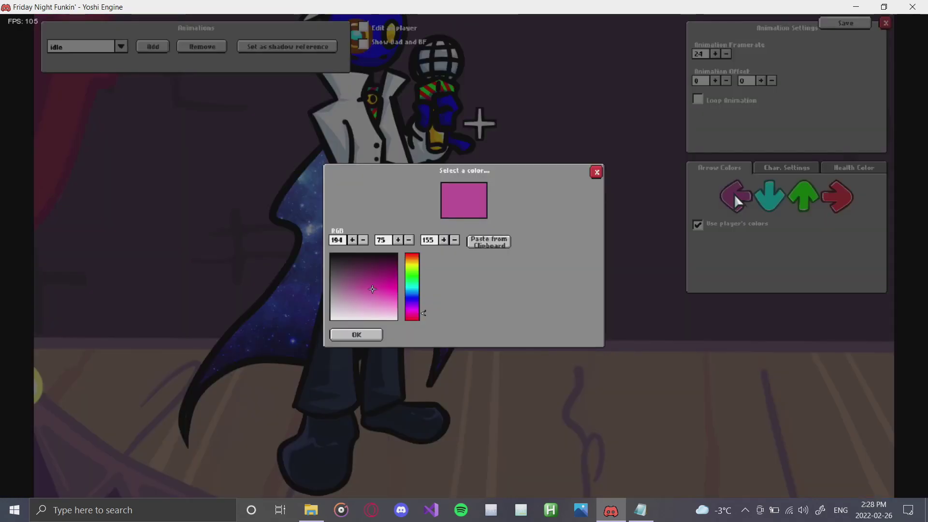
pyautogui.moveTo(413, 310); pyautogui.dragTo(396, 288)
pyautogui.click(357, 333)
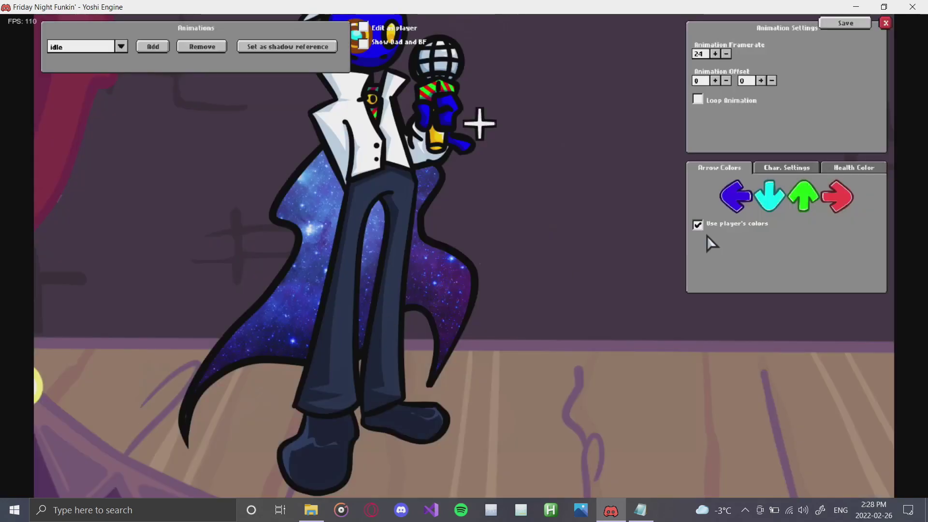
pyautogui.click(766, 199)
pyautogui.moveTo(409, 277); pyautogui.dragTo(410, 266)
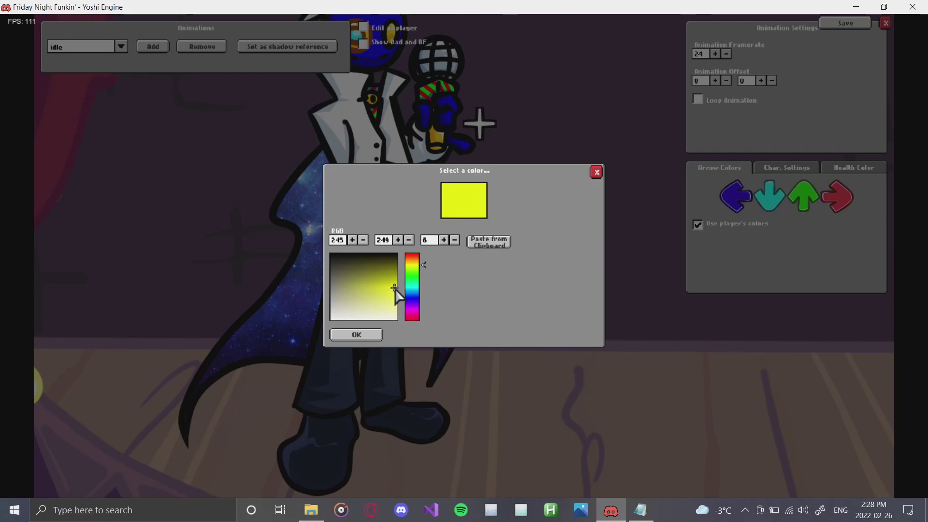
pyautogui.click(371, 334)
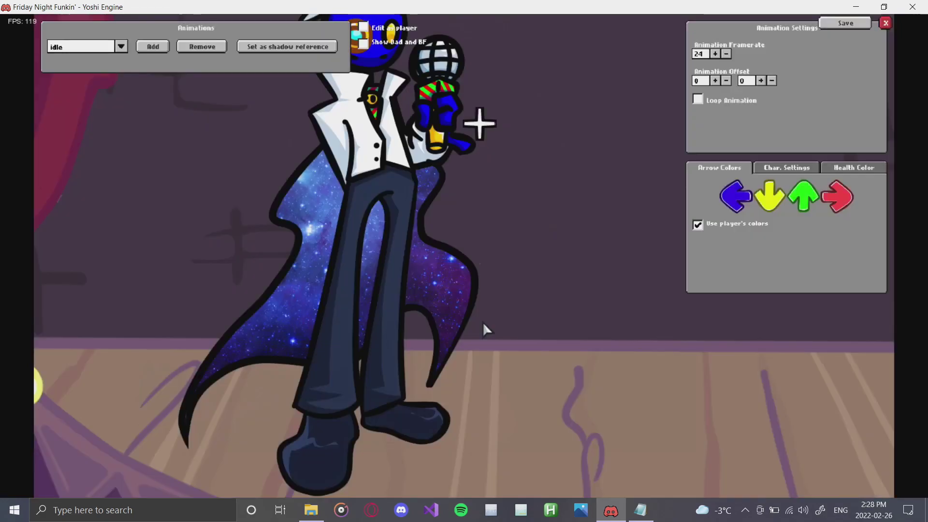
# Step: Make the up arrow blue and the right arrow yellow, and stop using the player's colours
pyautogui.click(808, 196)
pyautogui.moveTo(411, 310); pyautogui.dragTo(405, 297)
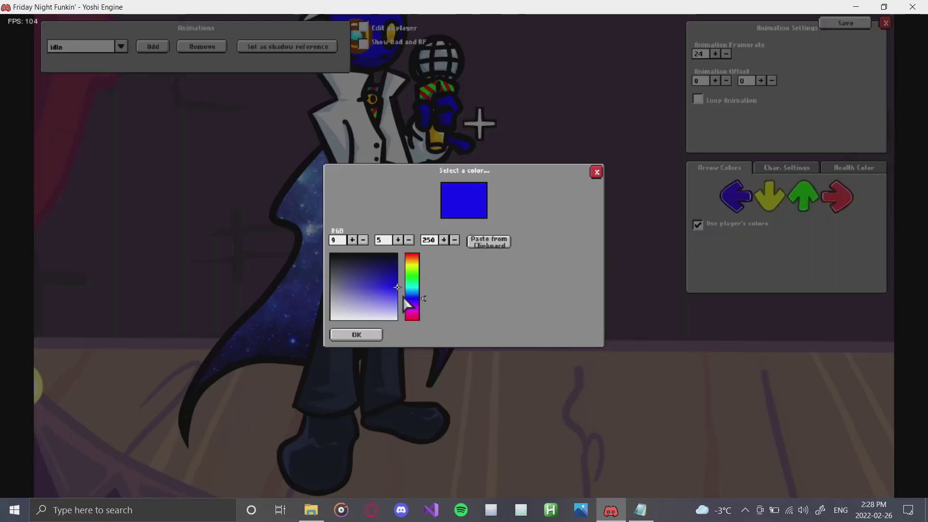
pyautogui.click(368, 335)
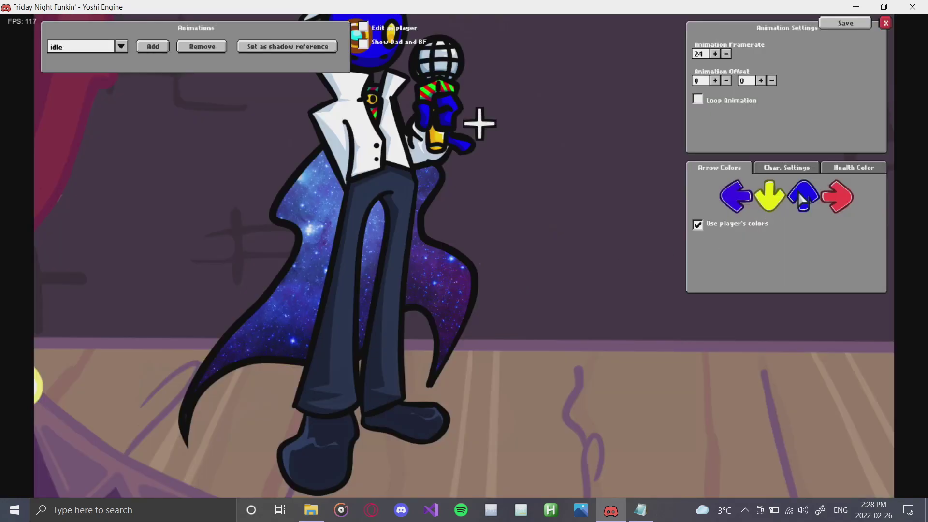
pyautogui.click(842, 195)
pyautogui.moveTo(412, 286); pyautogui.dragTo(411, 265)
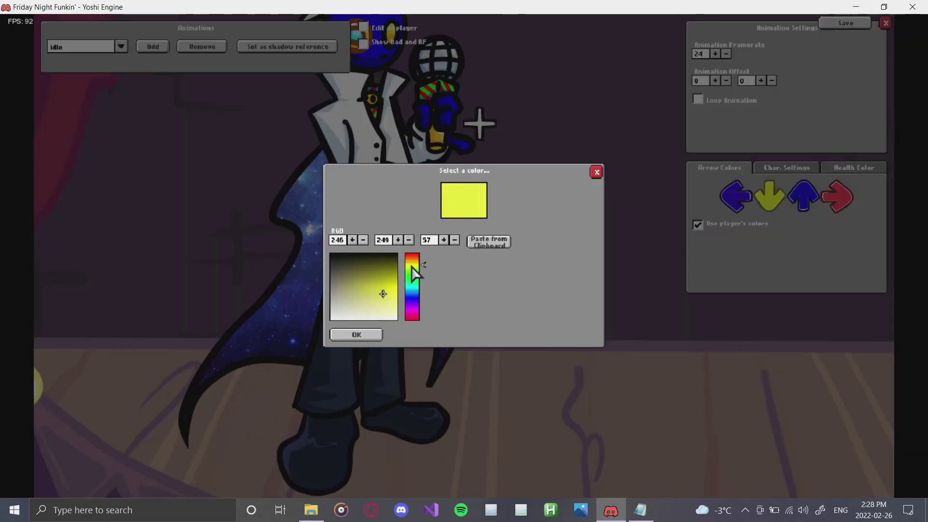
pyautogui.click(360, 339)
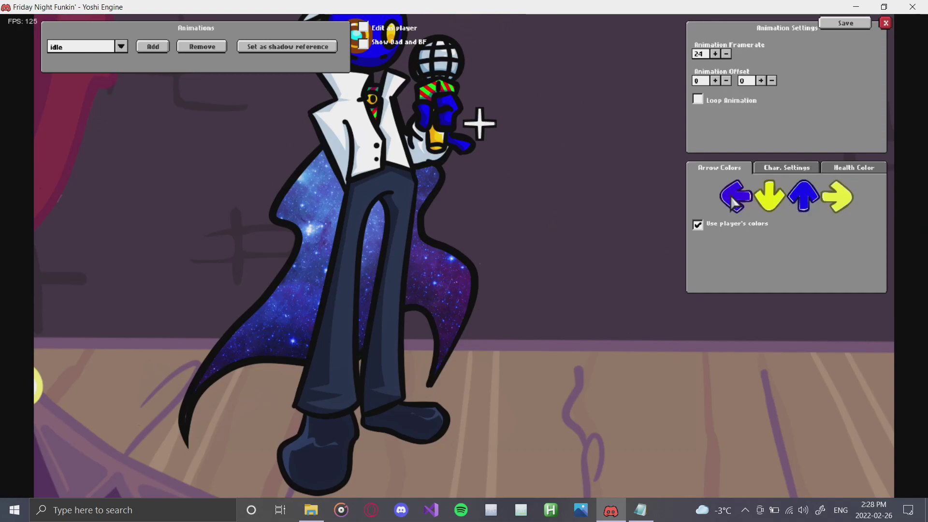
pyautogui.click(698, 226)
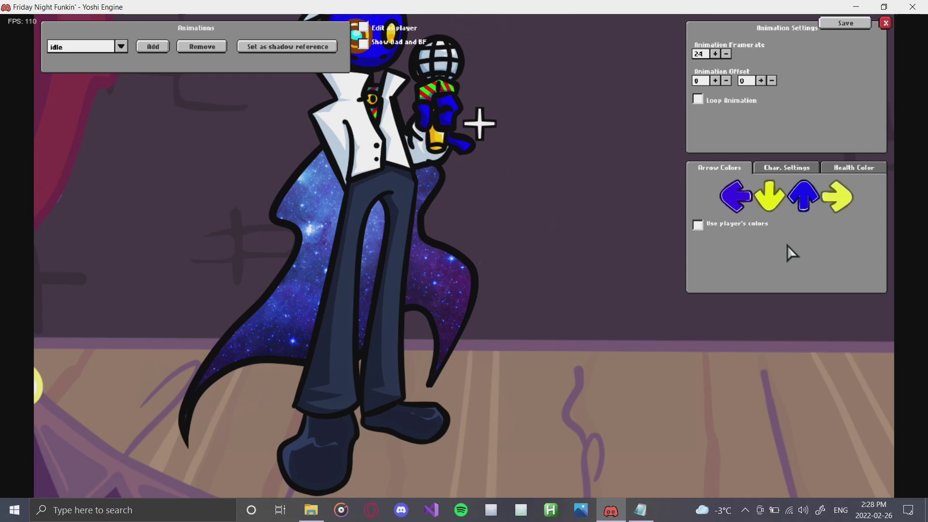
pyautogui.click(794, 167)
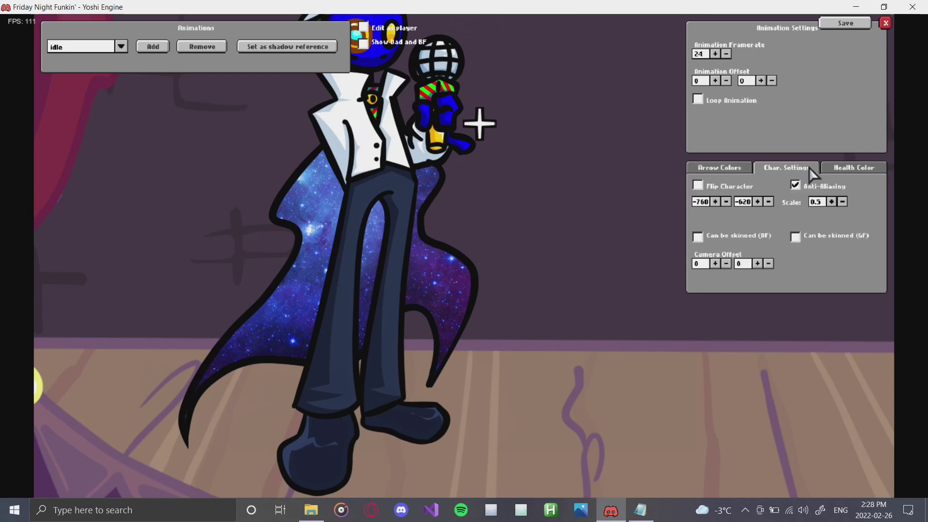
# Step: Pick a yellow health bar colour, then switch to mixed colours from kirb using light
pyautogui.click(844, 167)
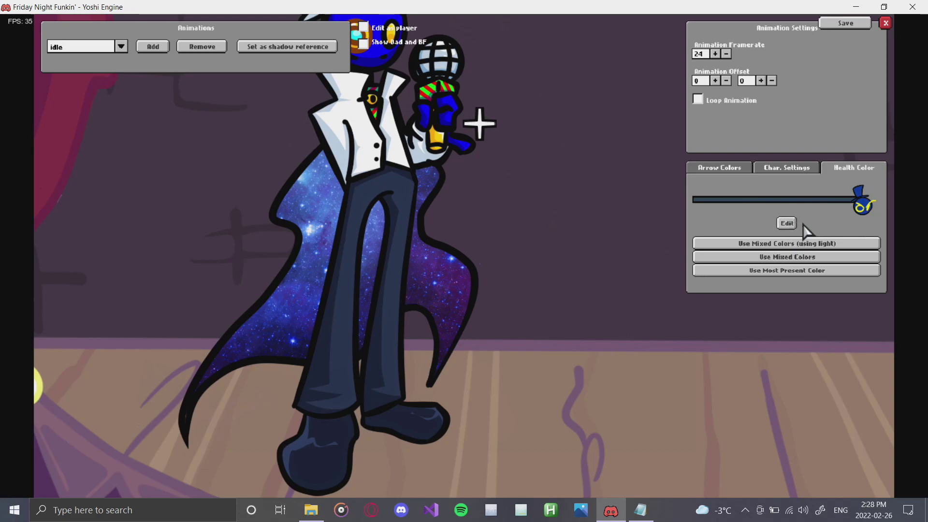
pyautogui.click(786, 223)
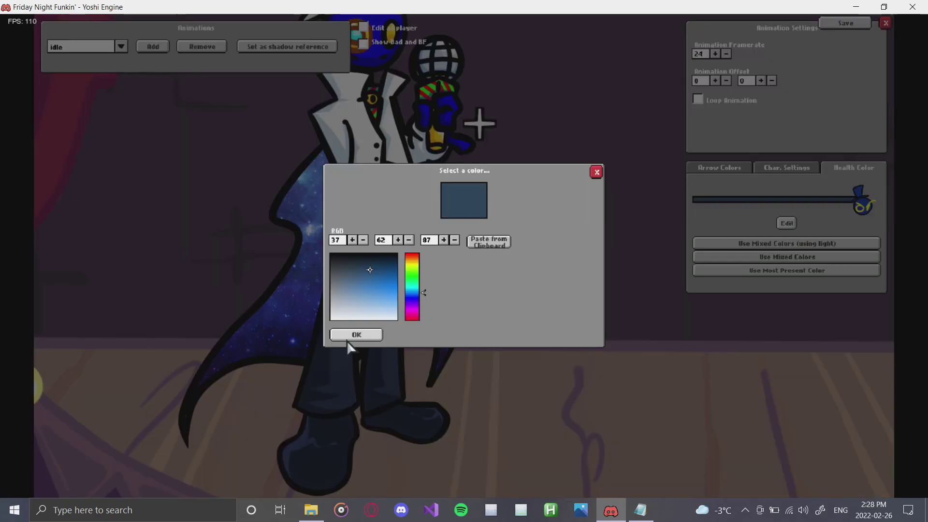
pyautogui.click(413, 270)
pyautogui.click(363, 285)
pyautogui.moveTo(364, 286)
pyautogui.mouseDown()
pyautogui.moveTo(393, 289)
pyautogui.moveTo(415, 266)
pyautogui.mouseUp()
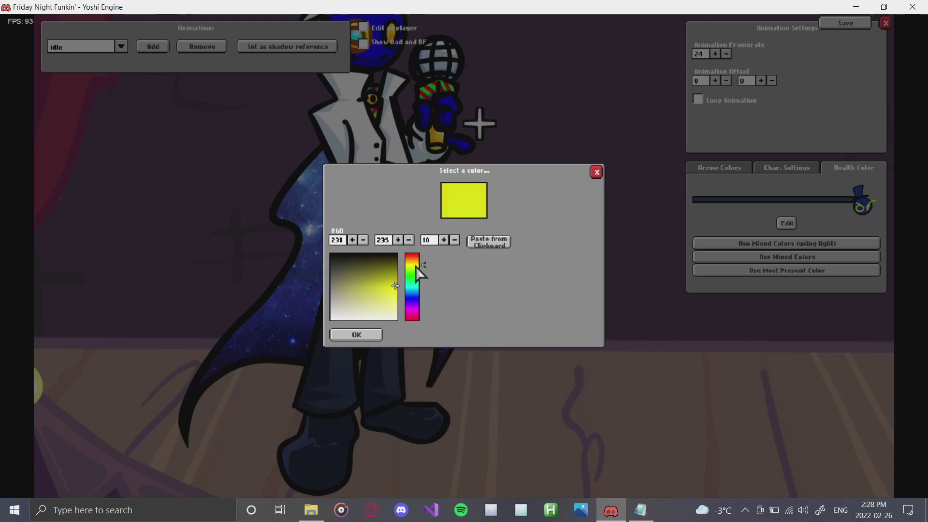
pyautogui.click(357, 335)
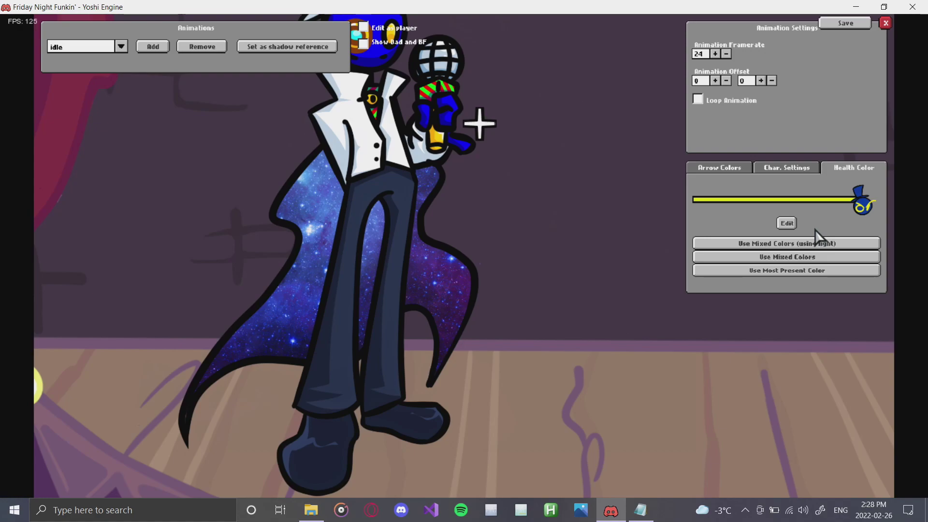
pyautogui.click(796, 243)
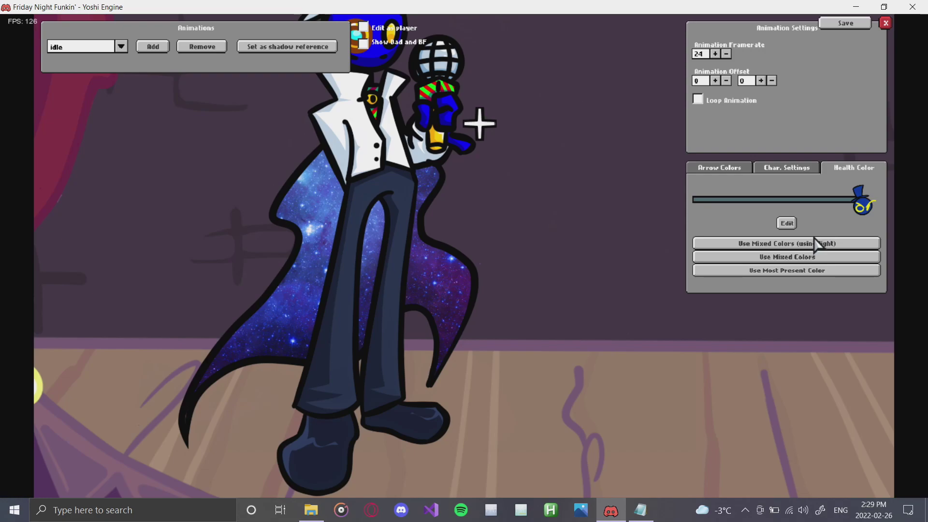
pyautogui.click(799, 257)
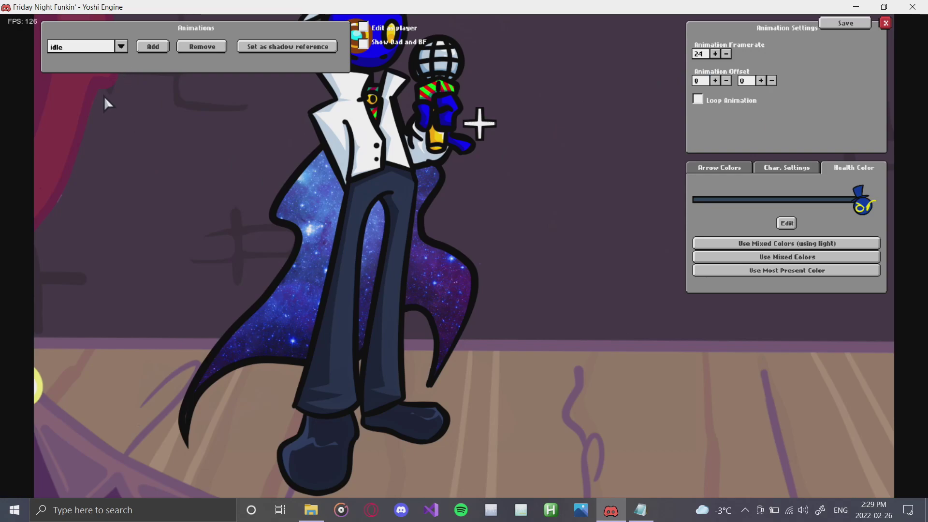
pyautogui.click(102, 48)
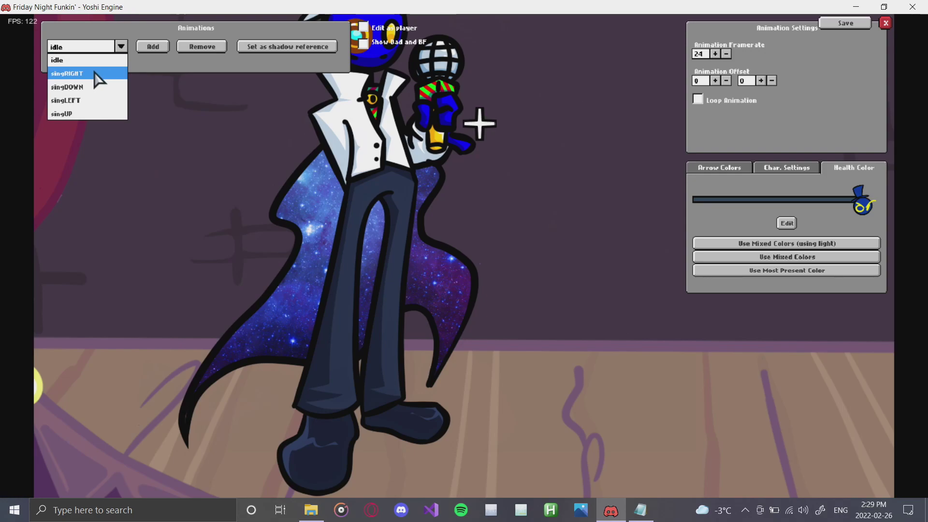
# Step: Preview kirb's singRIGHT, singDOWN, singLEFT and singUP animations
pyautogui.click(96, 74)
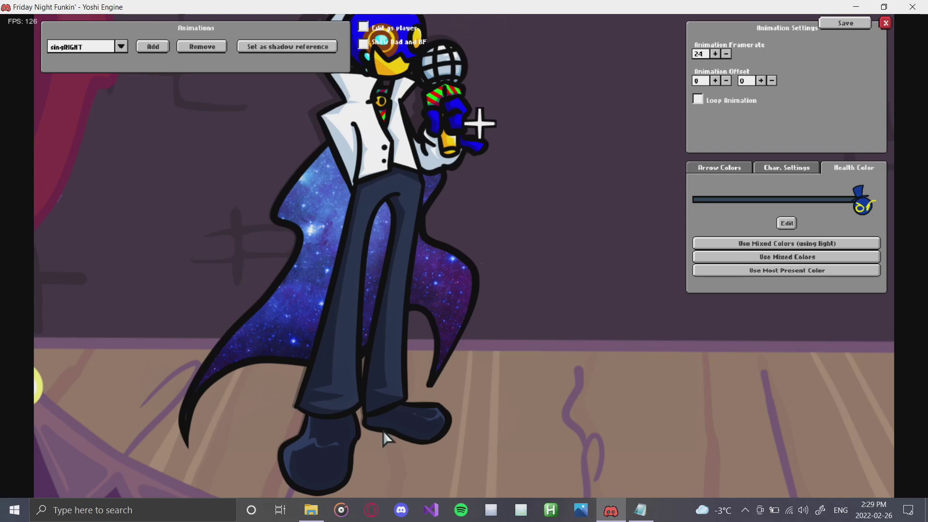
pyautogui.click(95, 47)
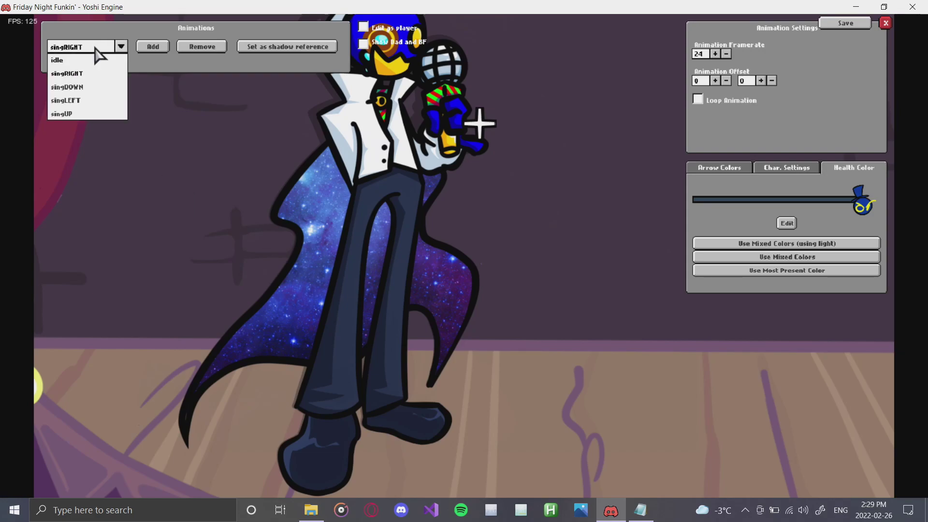
pyautogui.click(88, 91)
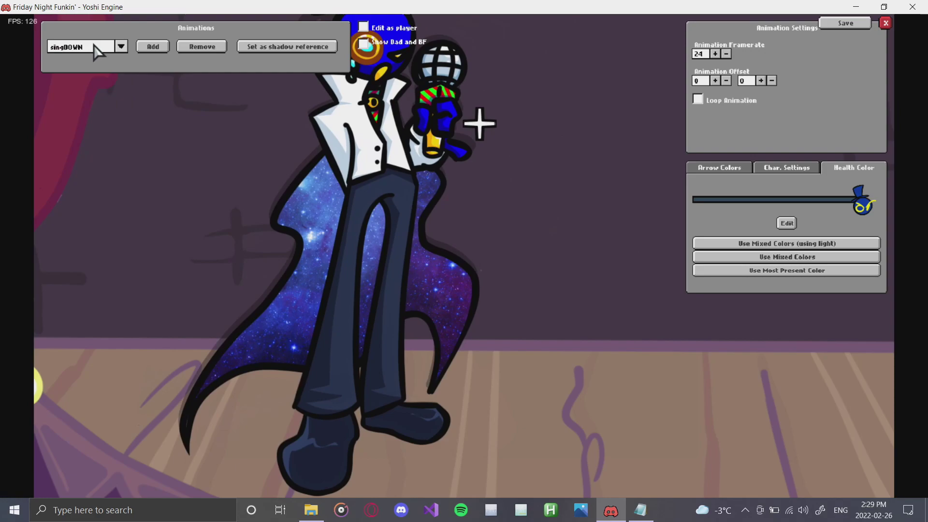
pyautogui.click(94, 47)
pyautogui.click(91, 100)
pyautogui.click(92, 47)
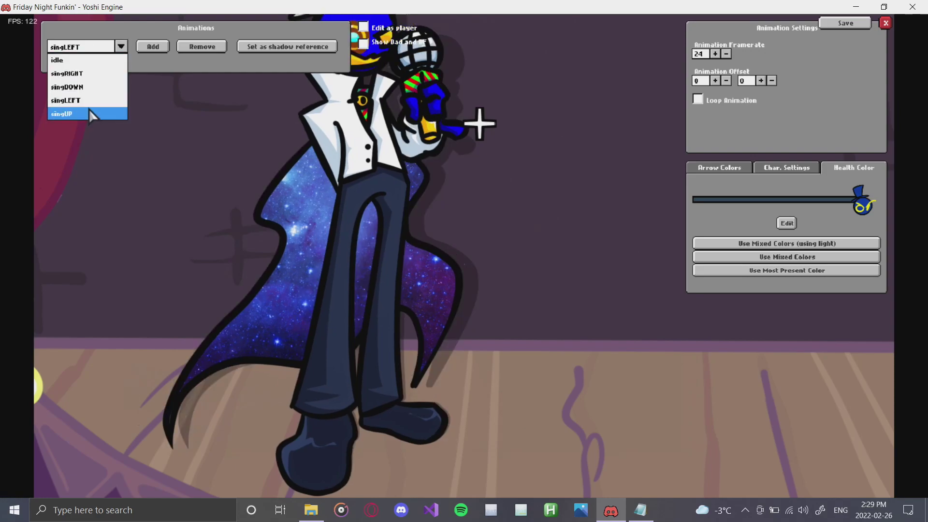
pyautogui.click(89, 111)
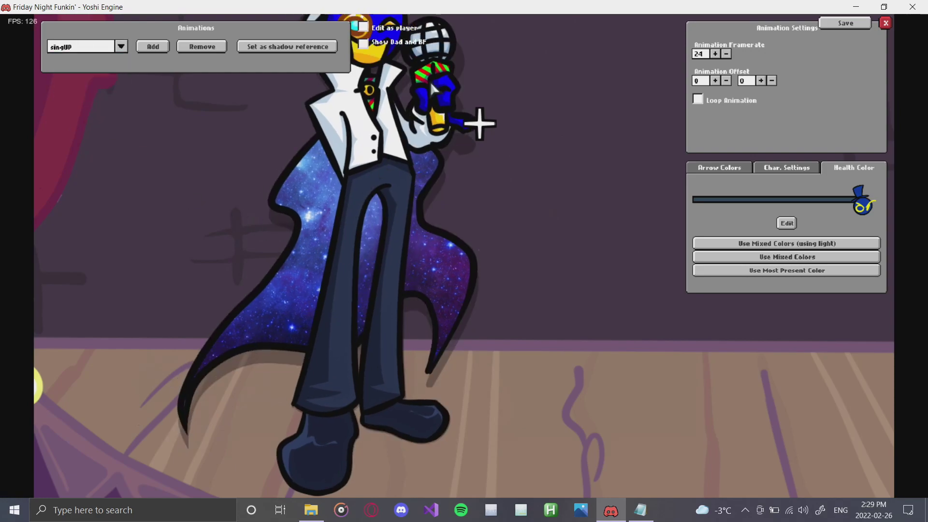
# Step: Save kirb, dismiss the success message and close the character editor
pyautogui.click(846, 24)
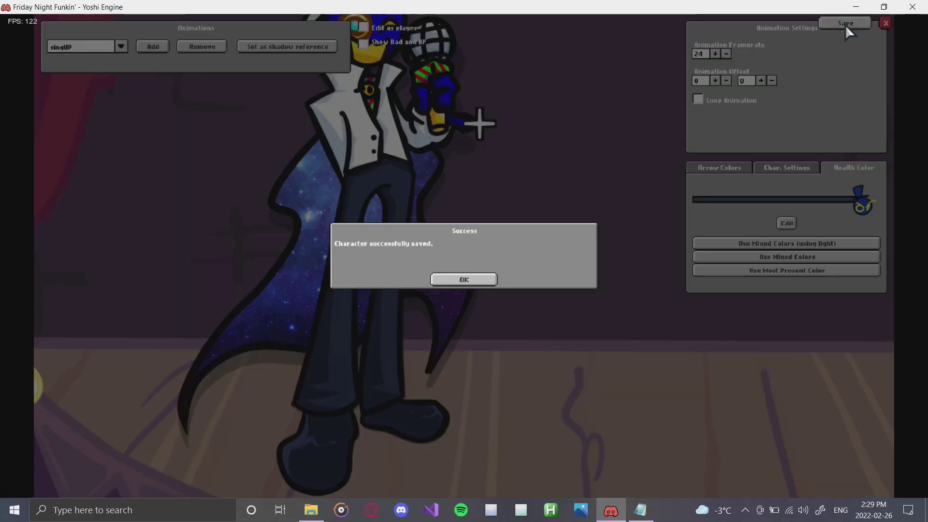
pyautogui.click(475, 278)
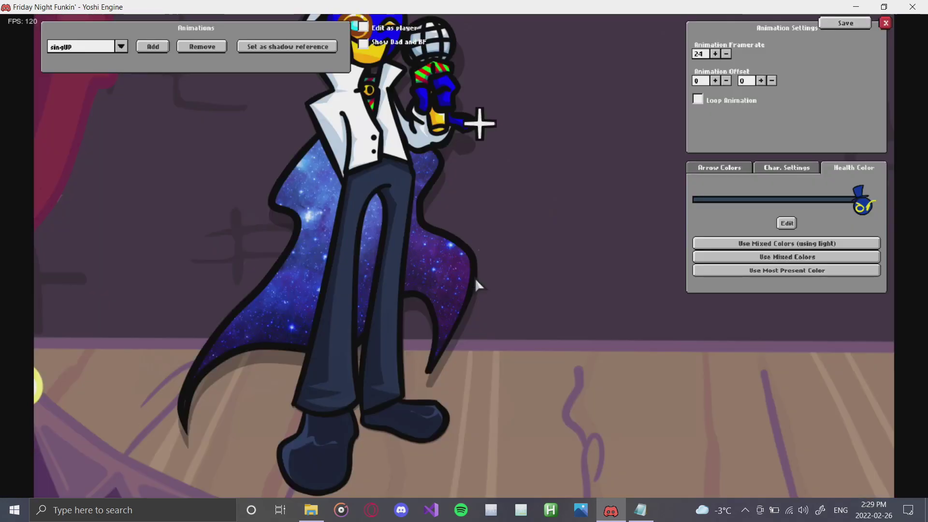
pyautogui.click(883, 24)
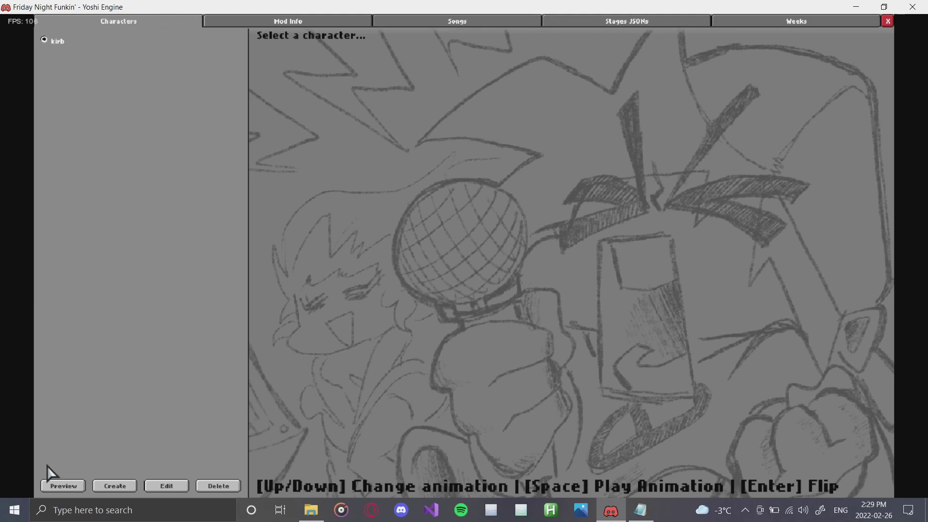
# Step: Preview kirb from the Characters list, cycling through his dance, idle and sing animations
pyautogui.click(57, 487)
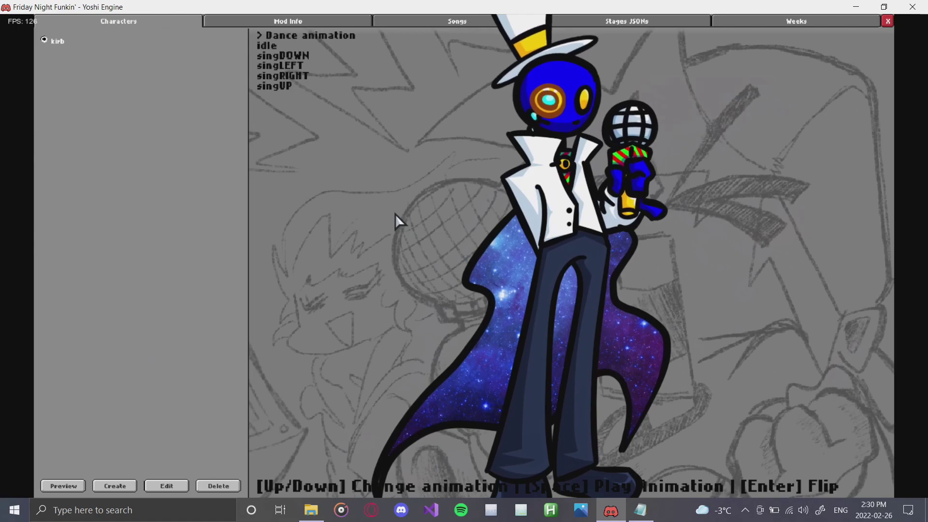
pyautogui.press('Down')
pyautogui.press('Down')
pyautogui.press('Down')
pyautogui.press('Down')
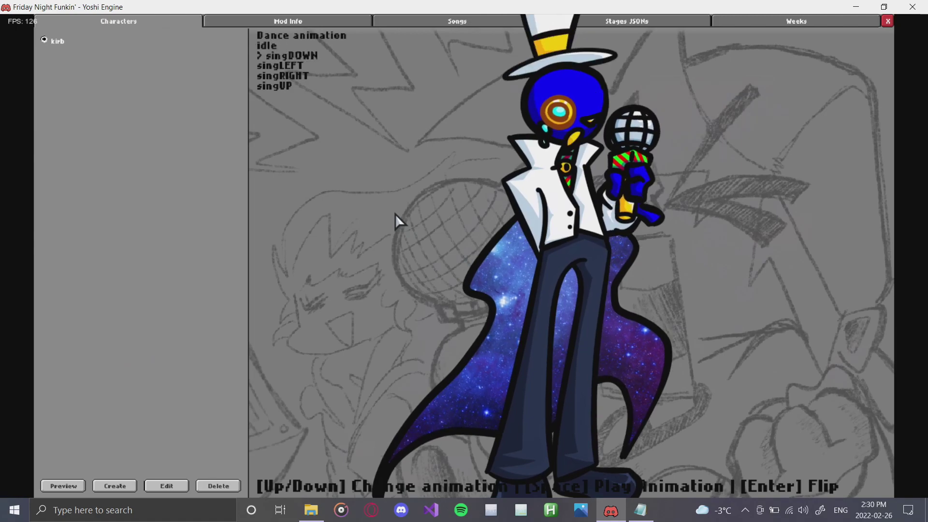
pyautogui.press('Down')
pyautogui.press('Down')
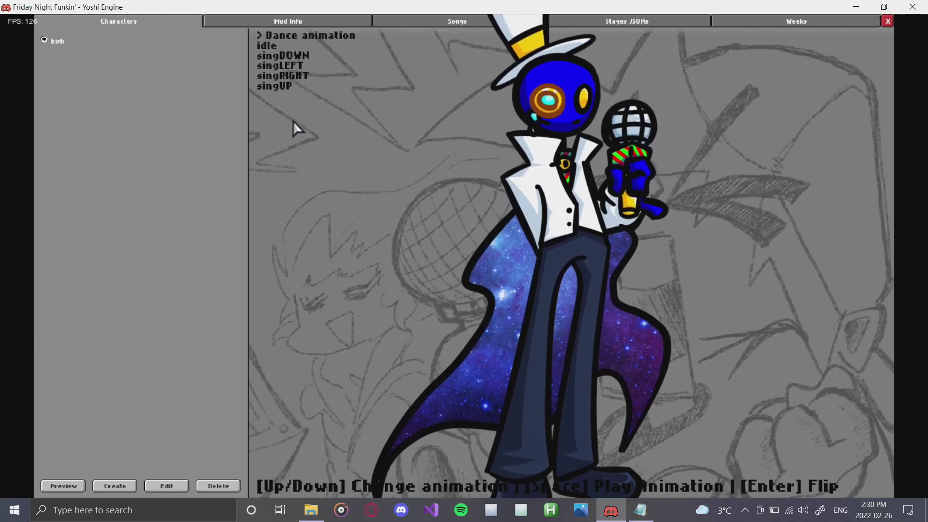
pyautogui.press('Down')
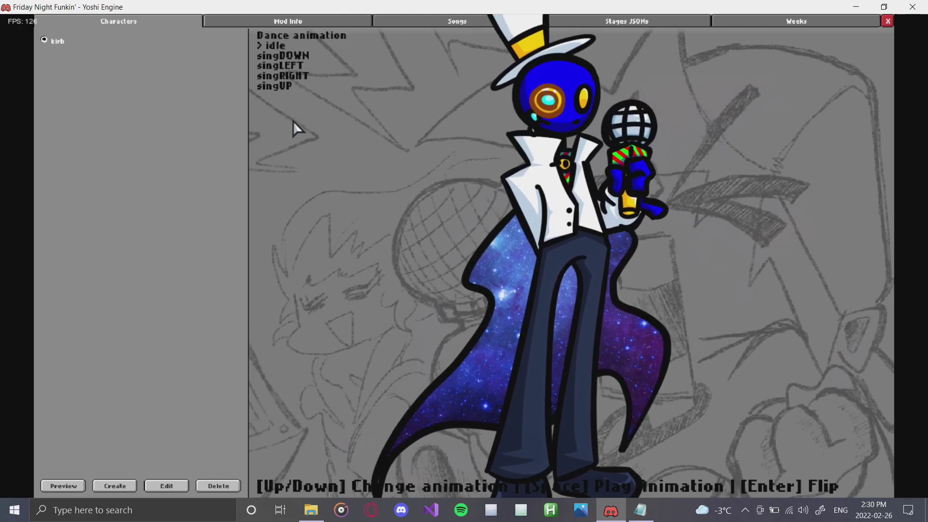
pyautogui.press('Up')
pyautogui.press('Up')
pyautogui.press('Down')
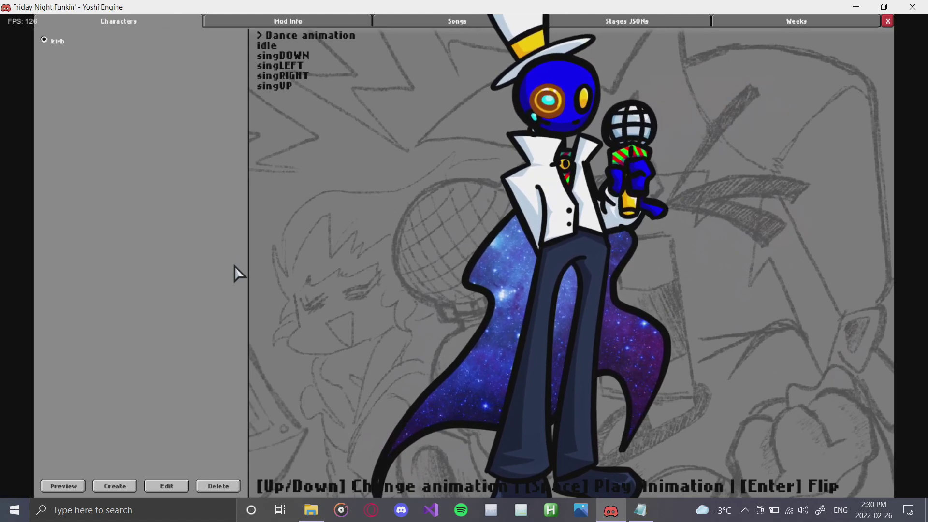
pyautogui.click(102, 486)
# Step: Name the new character cassette-girl and choose icon-cg.png from the mod's icons folder
pyautogui.press('BackSpace')
pyautogui.press('BackSpace')
pyautogui.press('BackSpace')
pyautogui.press('BackSpace')
pyautogui.press('BackSpace')
pyautogui.press('BackSpace')
pyautogui.press('BackSpace')
pyautogui.press('BackSpace')
pyautogui.write('casset')
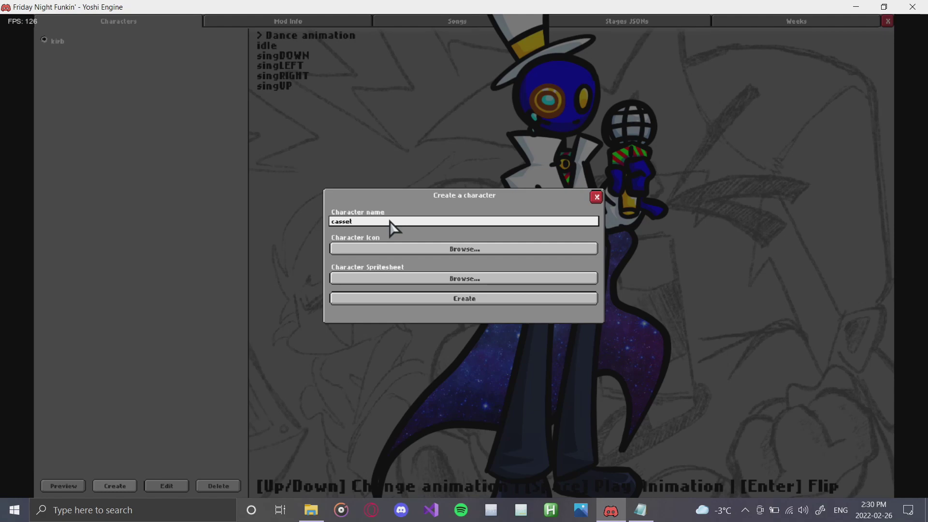
pyautogui.write('te-gr')
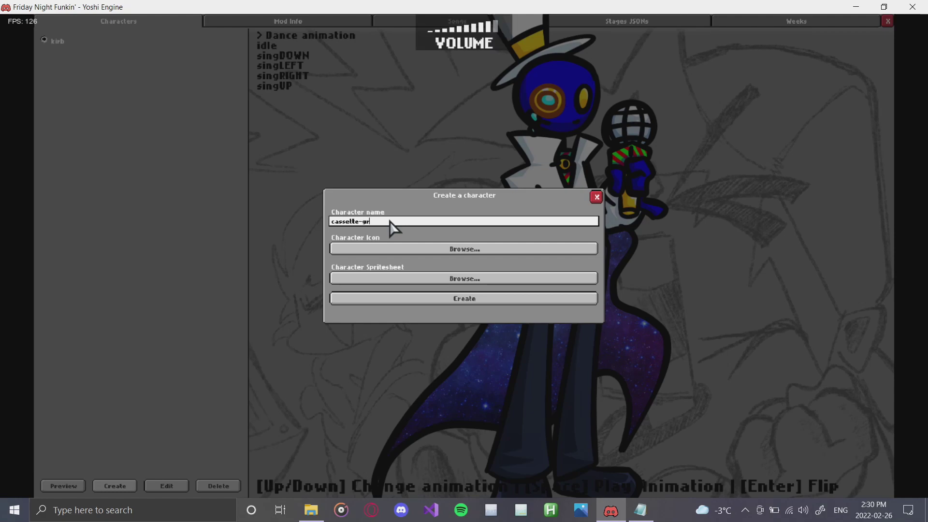
pyautogui.press('BackSpace')
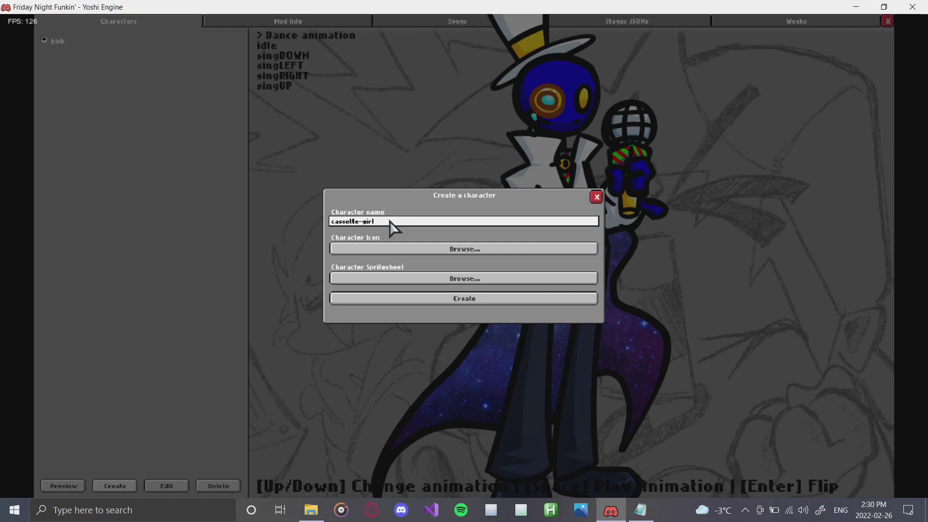
pyautogui.click(390, 248)
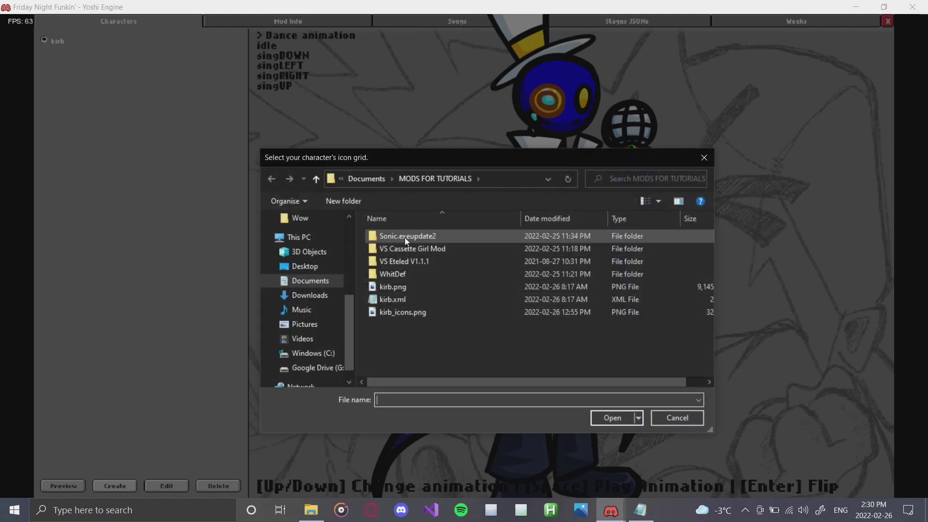
pyautogui.doubleClick(404, 249)
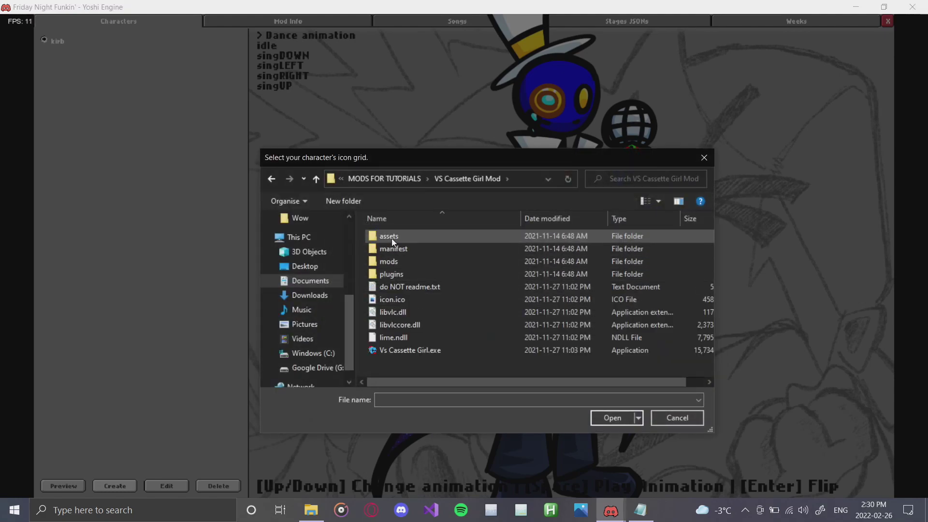
pyautogui.doubleClick(391, 239)
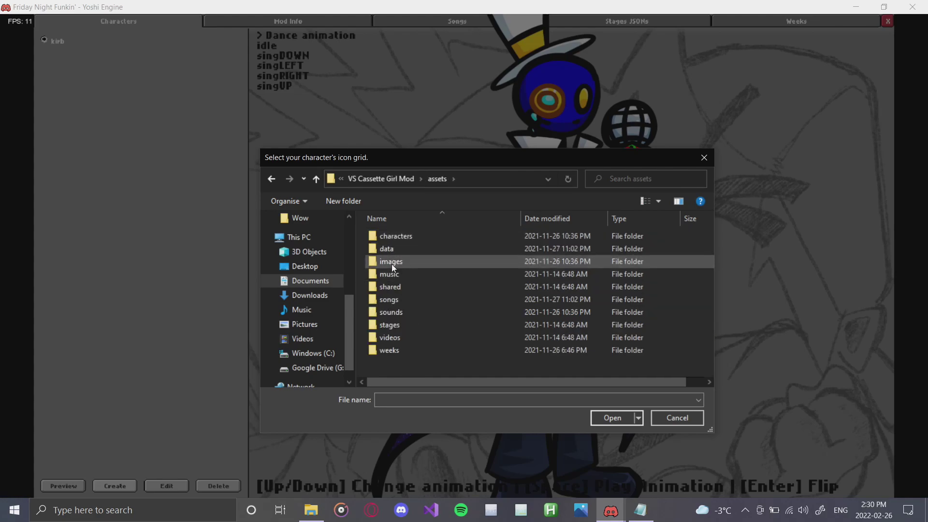
pyautogui.doubleClick(393, 262)
pyautogui.doubleClick(588, 248)
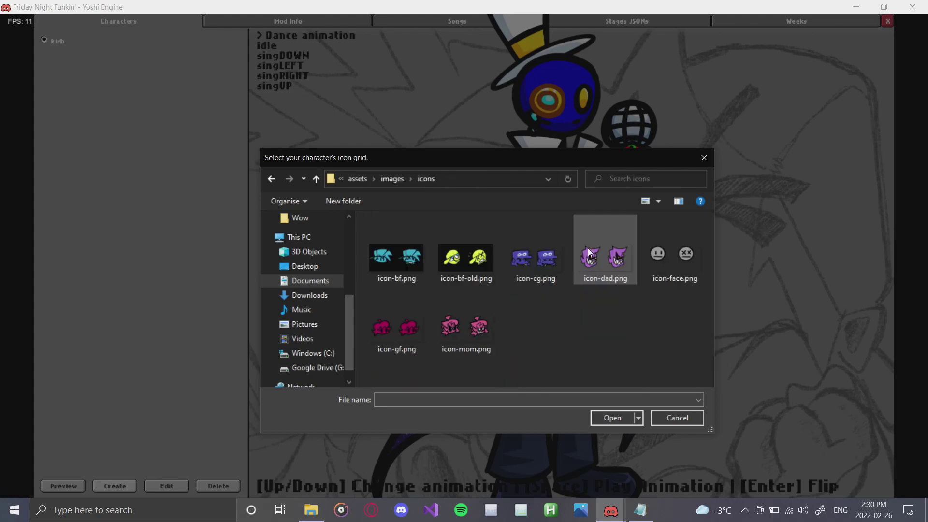
pyautogui.doubleClick(534, 253)
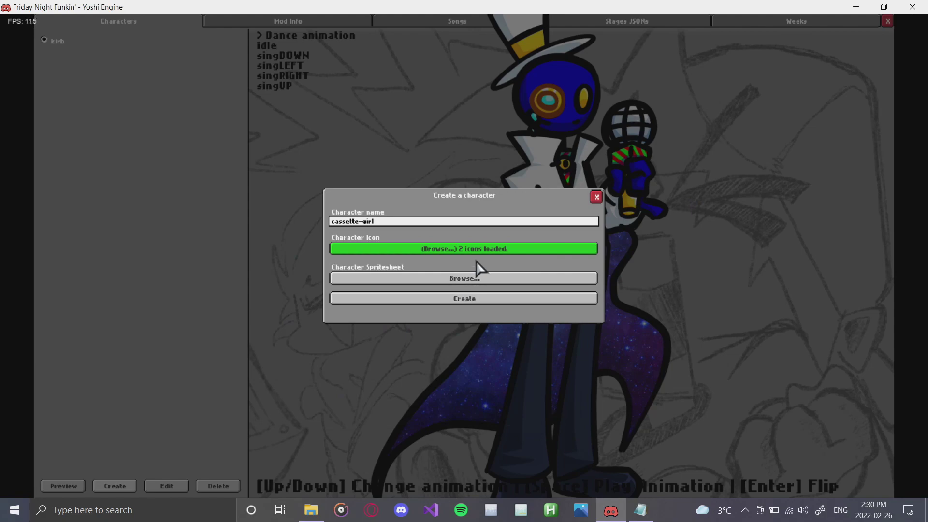
# Step: Use cassettegirl.png from shared/images/characters as the spritesheet, create the character, and open it for editing
pyautogui.click(450, 280)
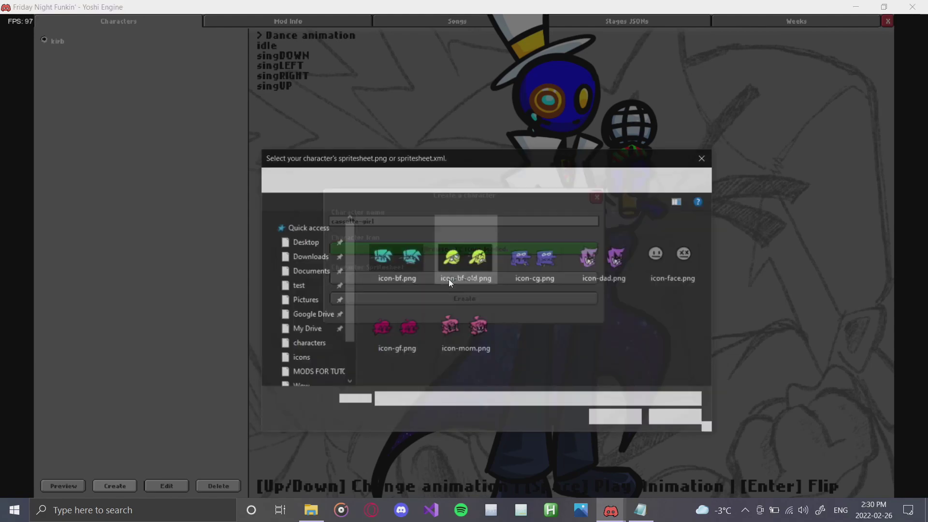
pyautogui.click(390, 180)
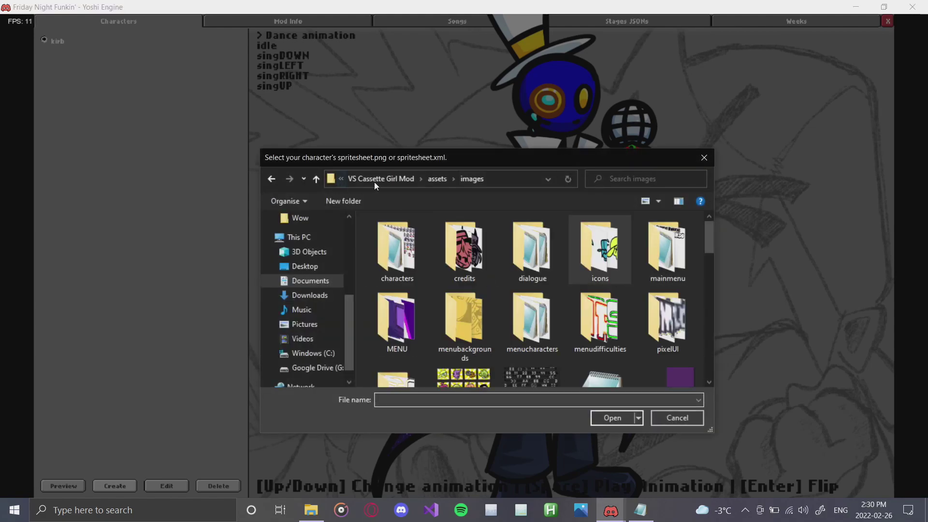
pyautogui.click(438, 180)
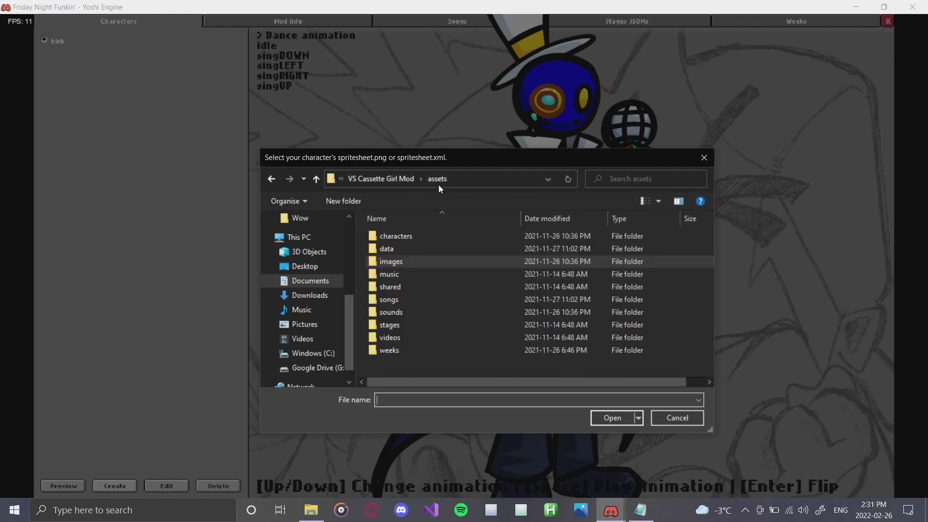
pyautogui.doubleClick(390, 282)
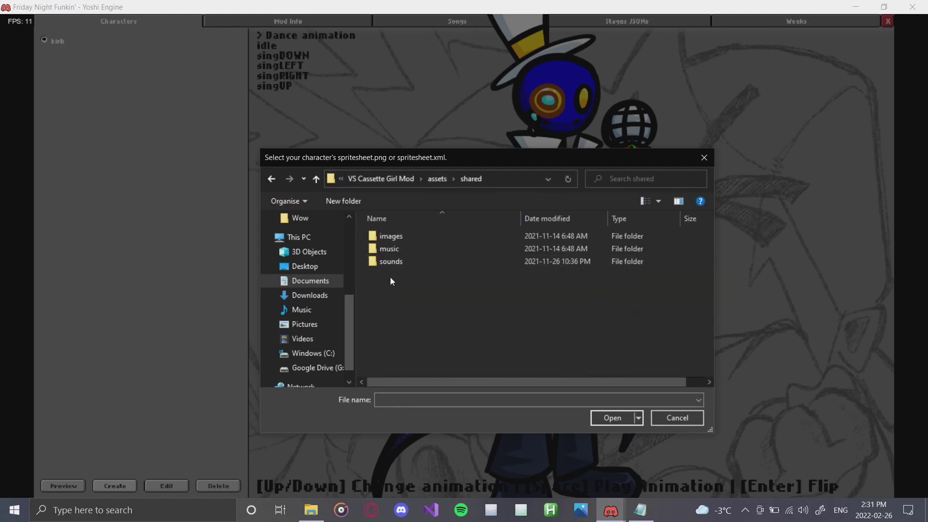
pyautogui.doubleClick(393, 237)
pyautogui.doubleClick(400, 244)
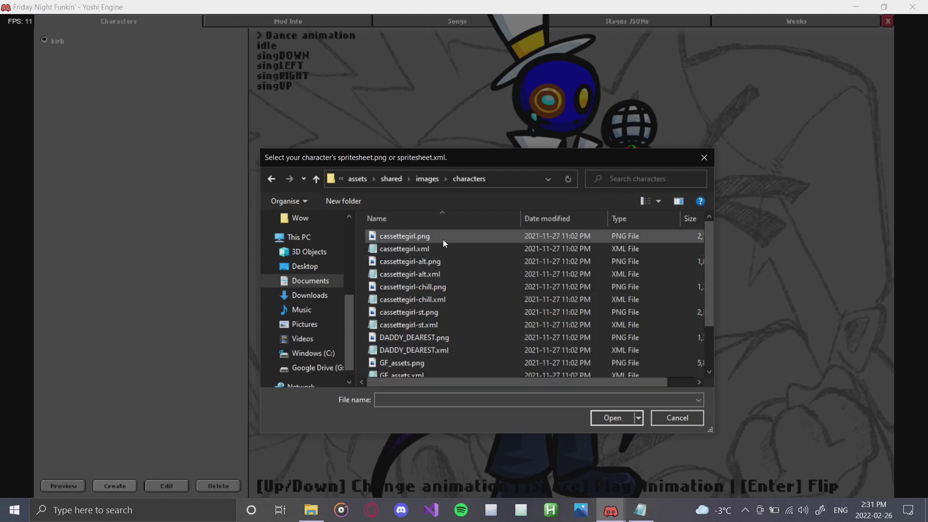
pyautogui.doubleClick(415, 236)
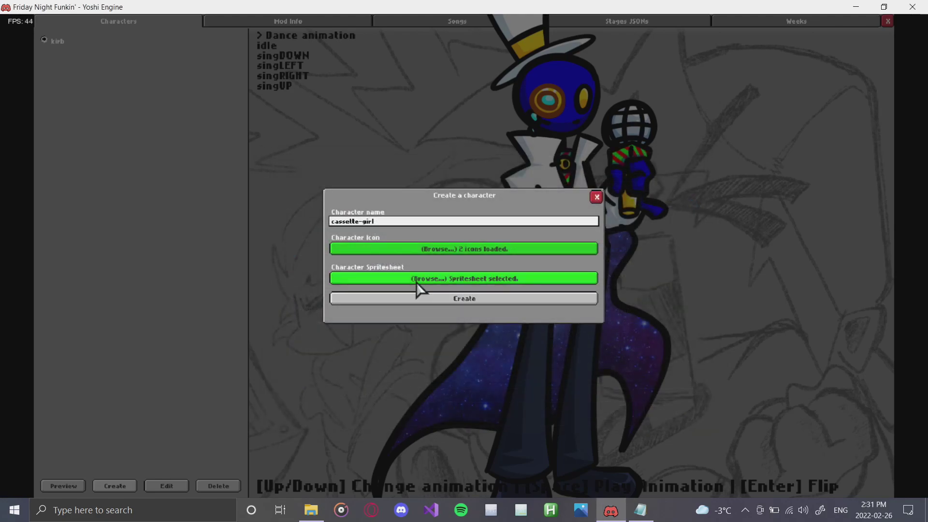
pyautogui.click(463, 300)
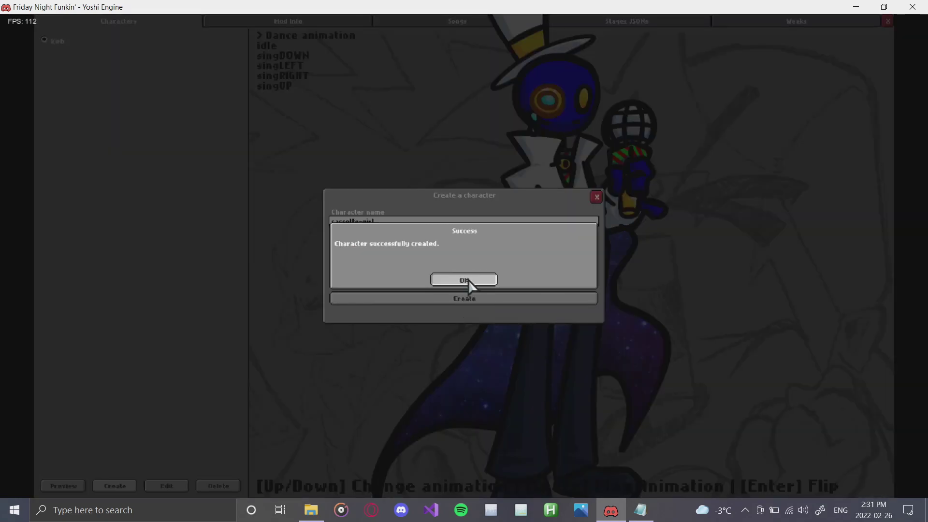
pyautogui.click(468, 279)
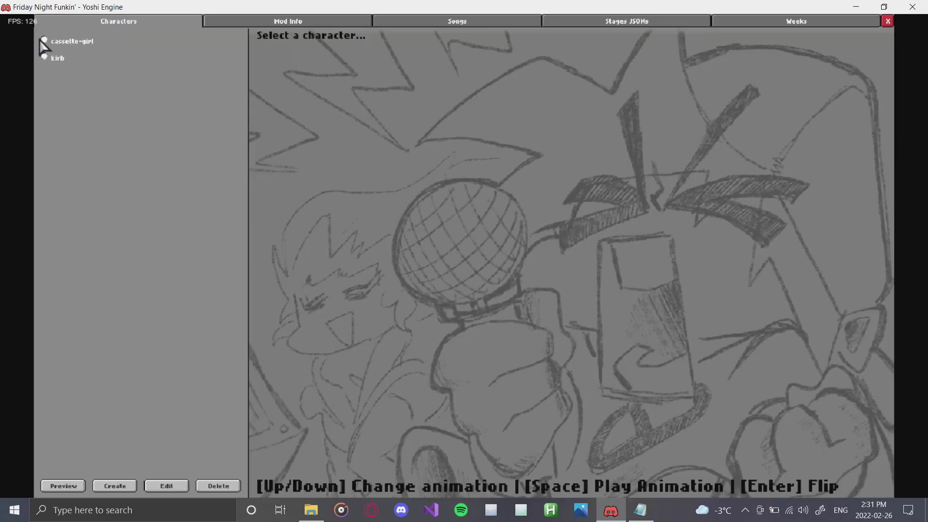
pyautogui.click(165, 488)
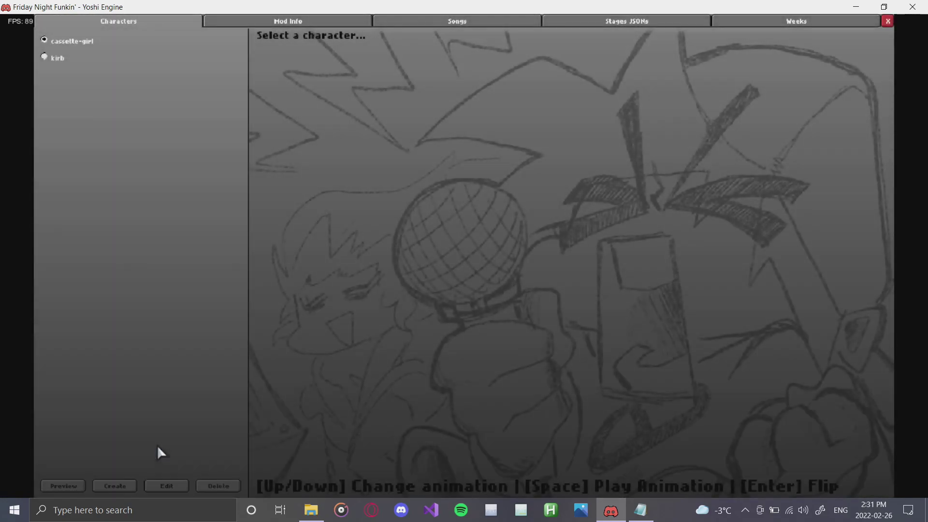